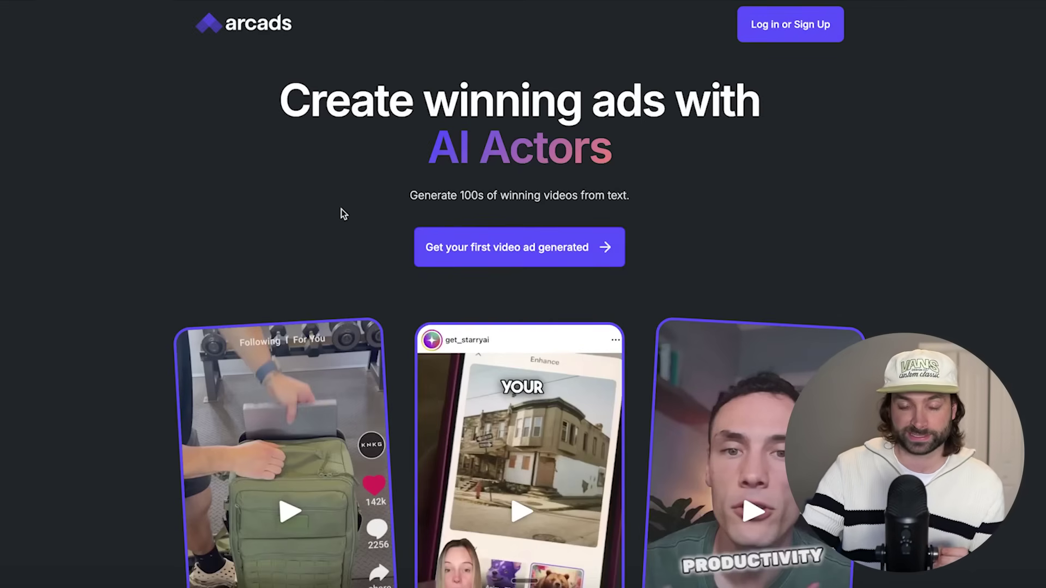
scroll(342, 209, down, 3)
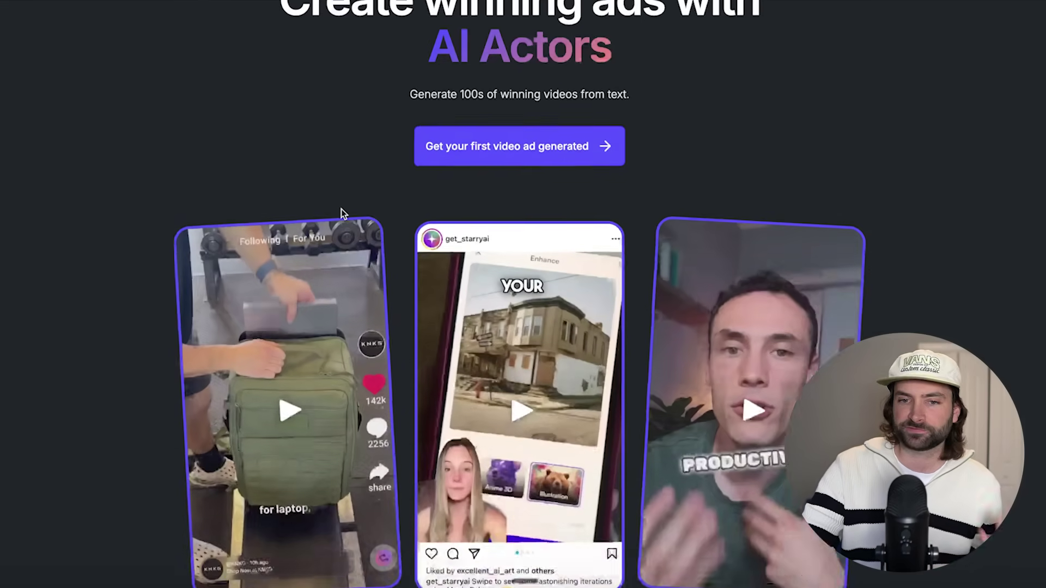
scroll(342, 210, down, 2)
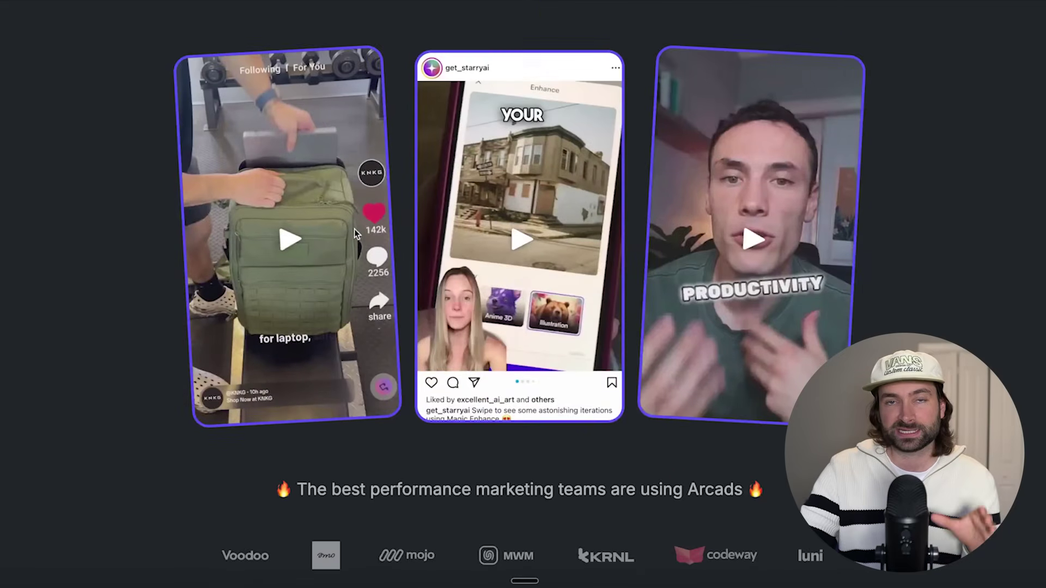
scroll(353, 227, up, 2)
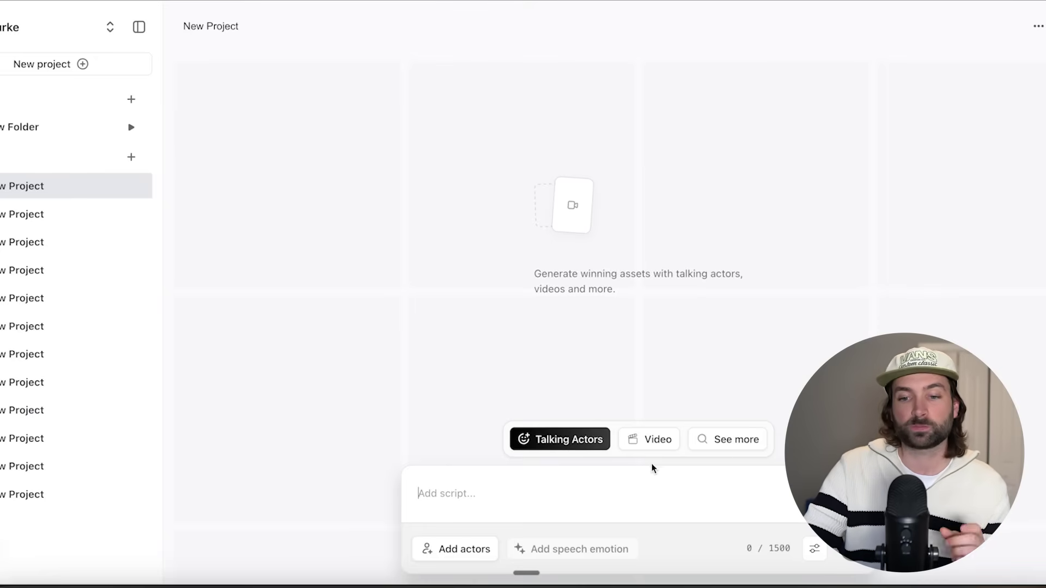
Step: Open the Sora 2 Actors preset, look through the range of actor templates it offers, and close the template selection
click(735, 447)
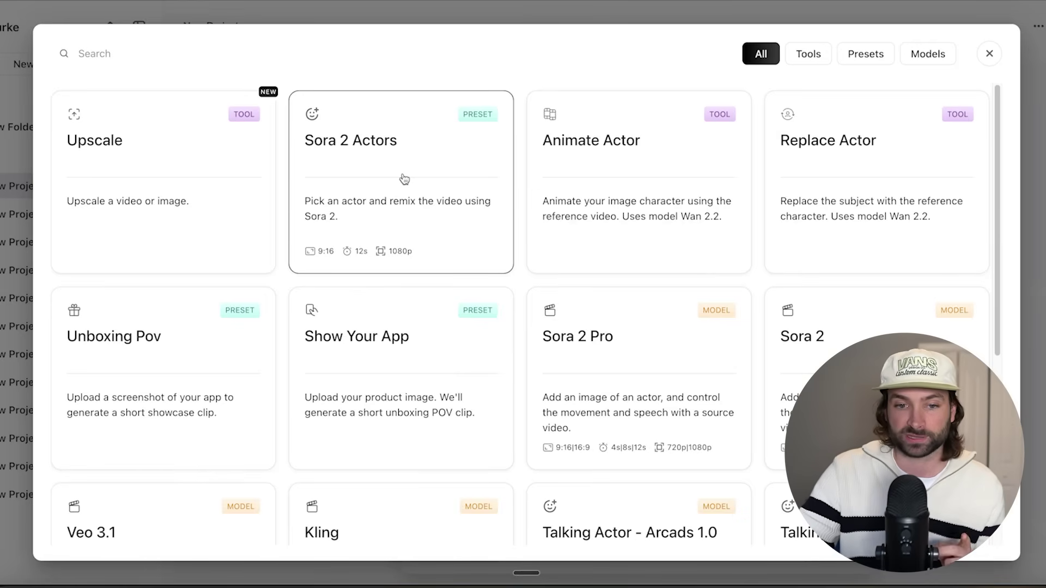
click(404, 179)
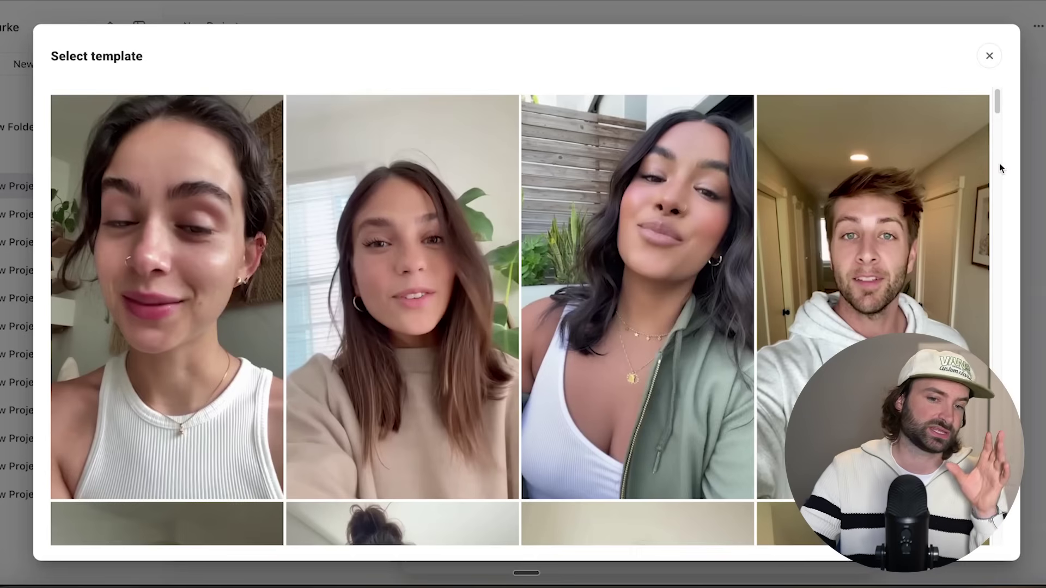
scroll(999, 163, down, 6)
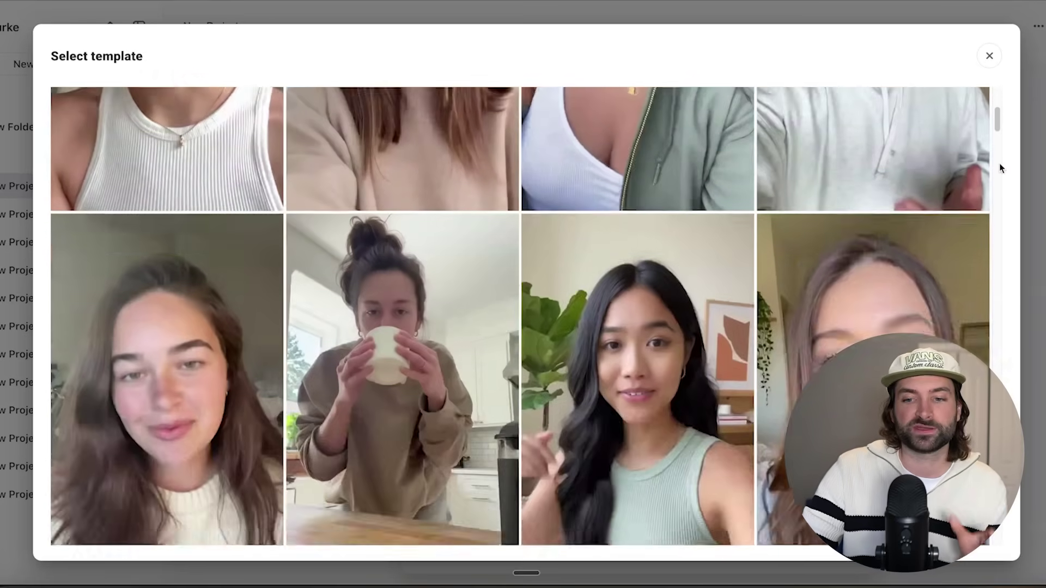
scroll(1000, 162, down, 2)
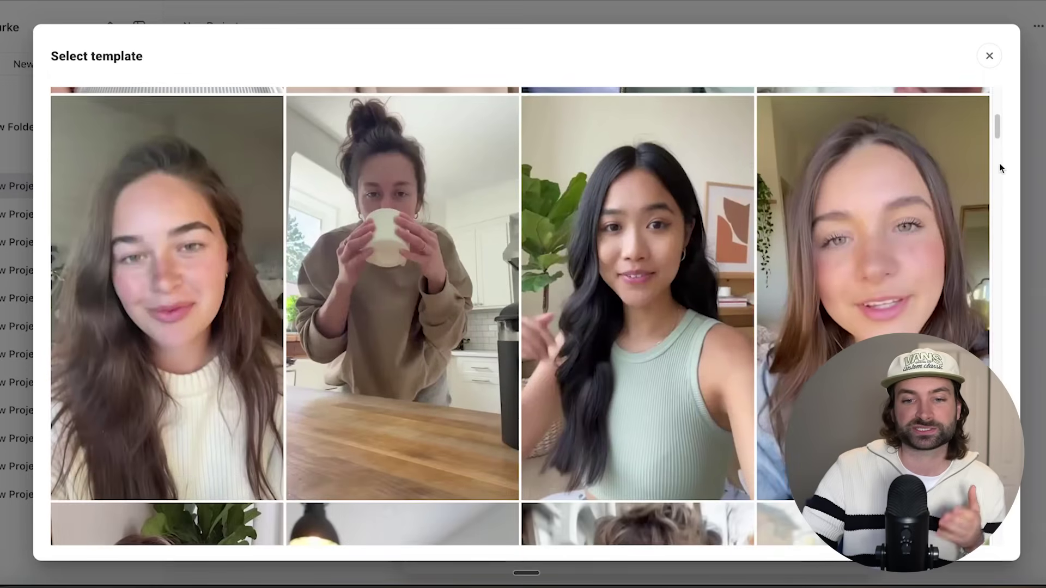
scroll(999, 163, down, 6)
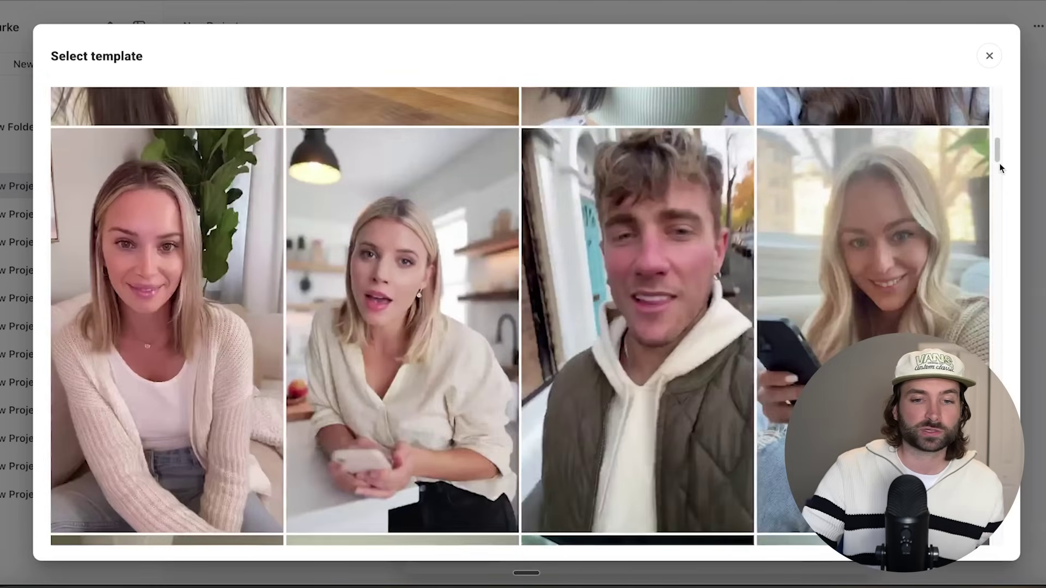
scroll(999, 162, down, 6)
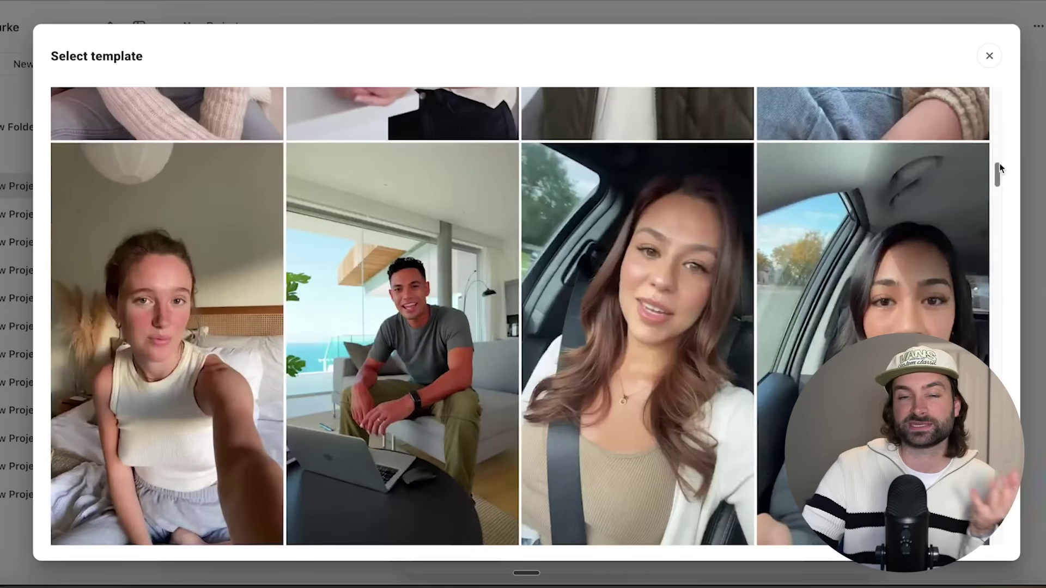
scroll(999, 162, down, 5)
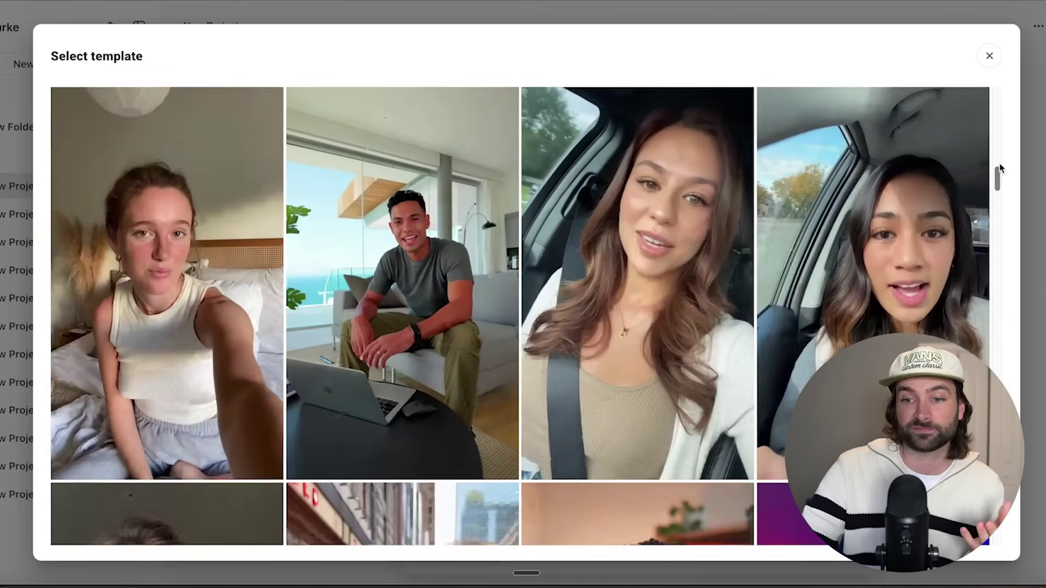
scroll(999, 162, down, 3)
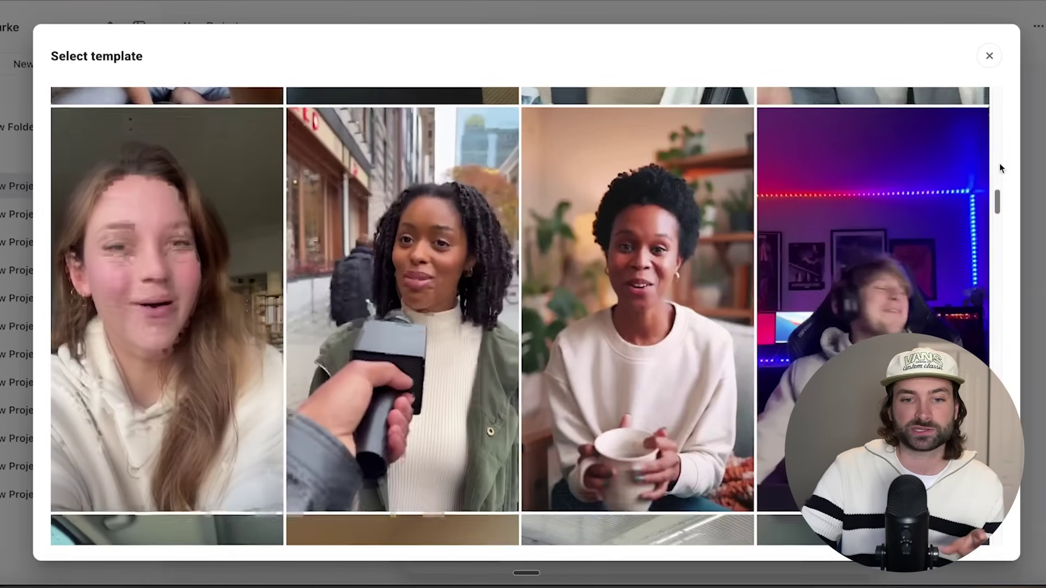
scroll(1000, 164, down, 5)
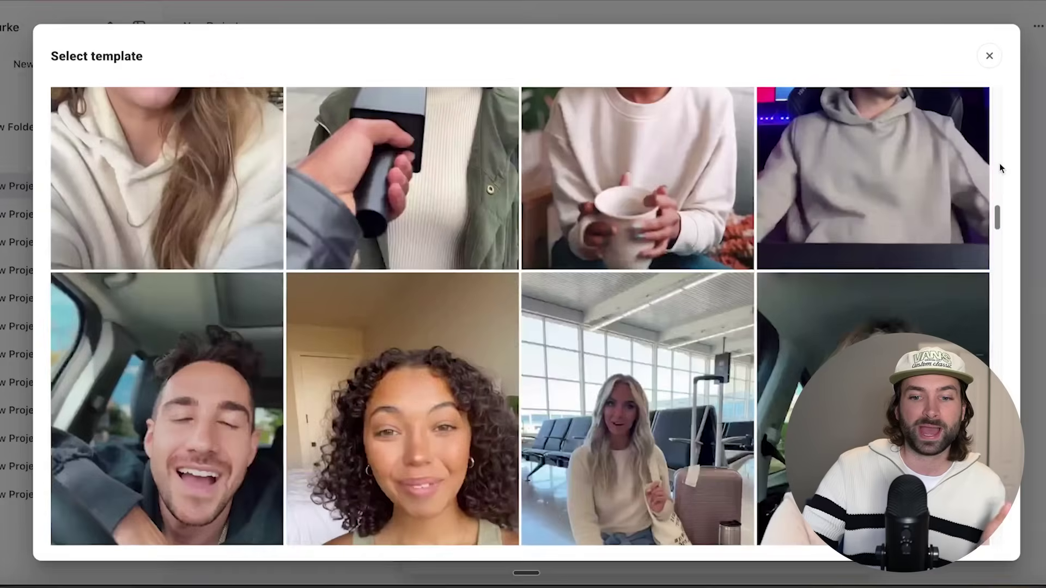
scroll(1000, 163, down, 1)
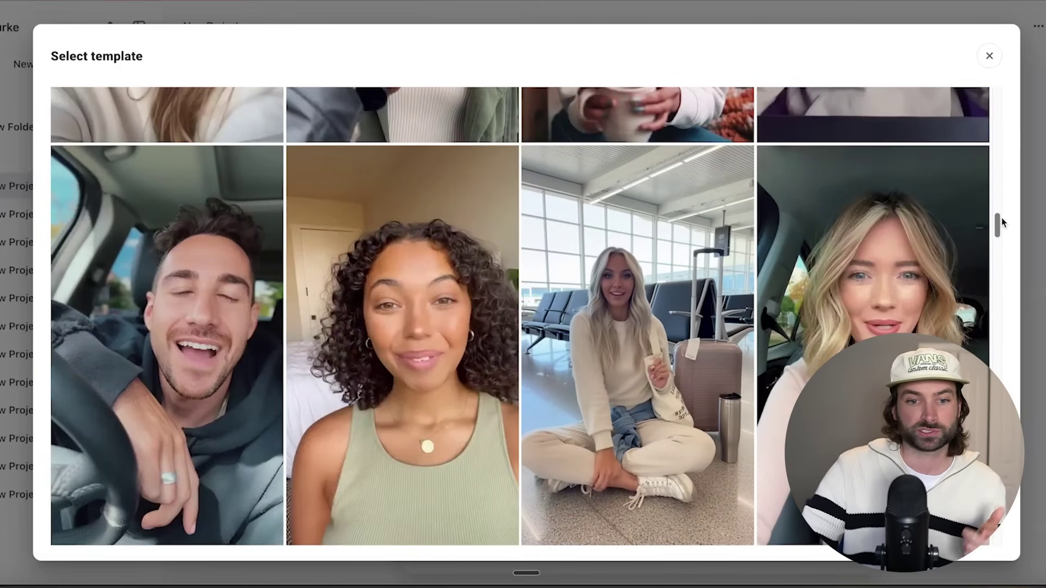
scroll(979, 232, down, 1)
scroll(979, 232, down, 20)
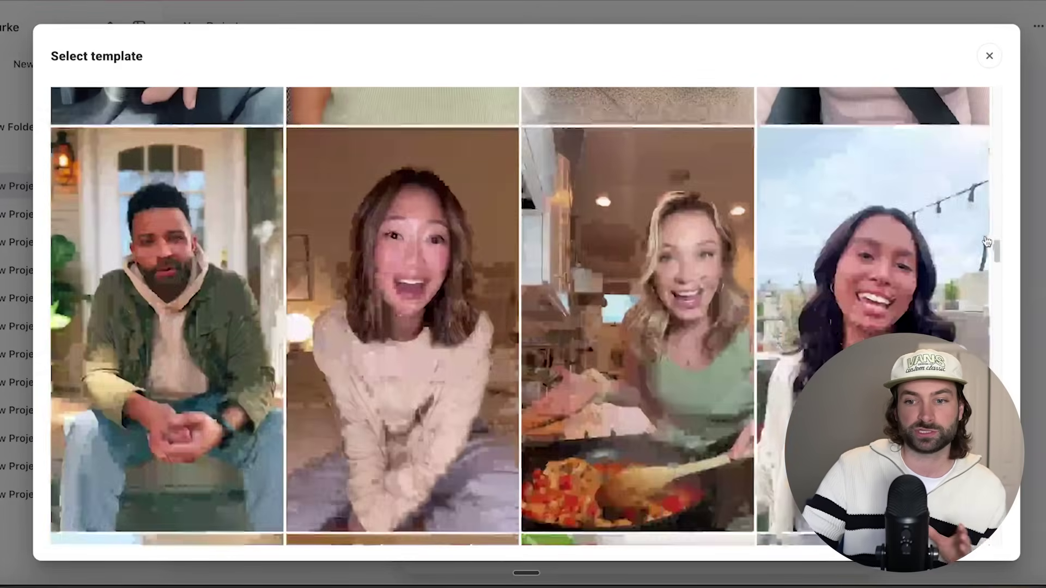
scroll(987, 241, down, 18)
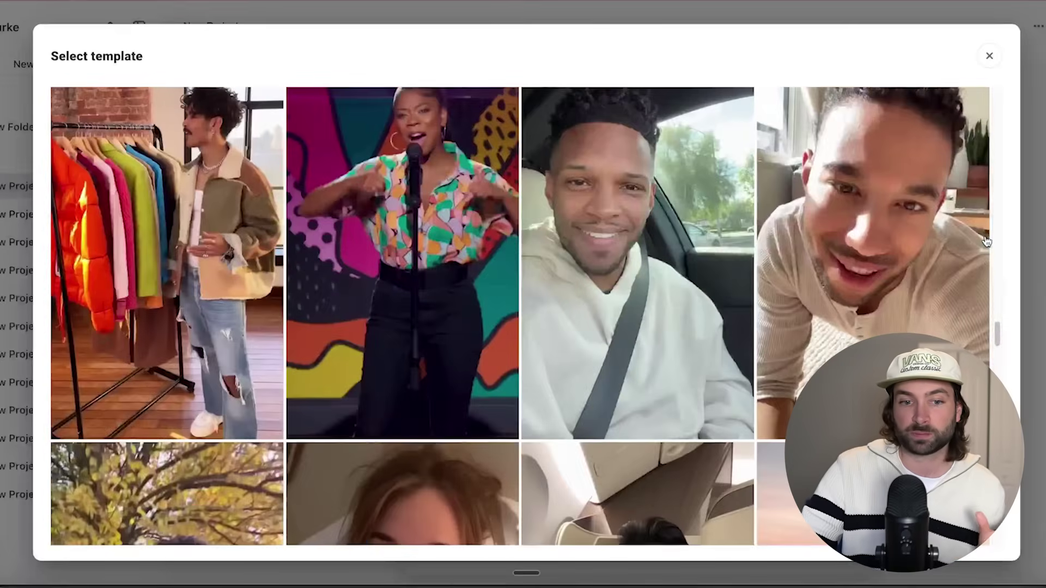
scroll(987, 242, down, 7)
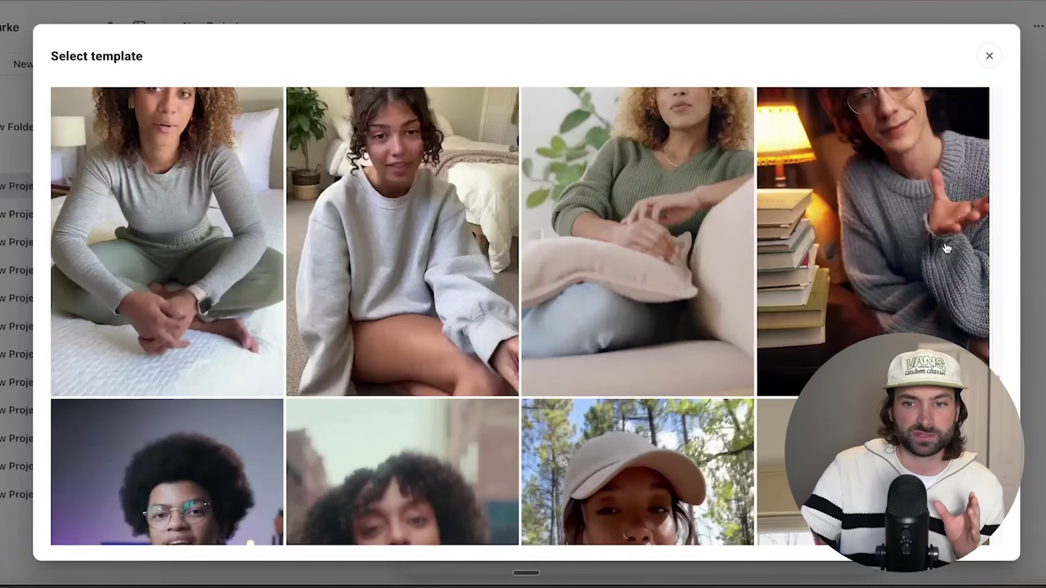
scroll(946, 249, up, 2)
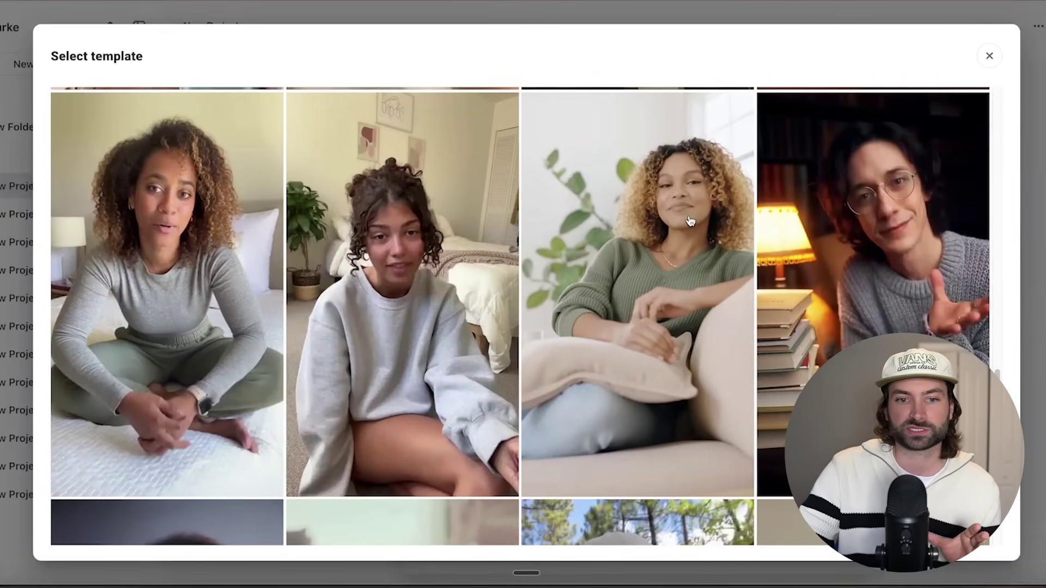
scroll(1002, 240, down, 5)
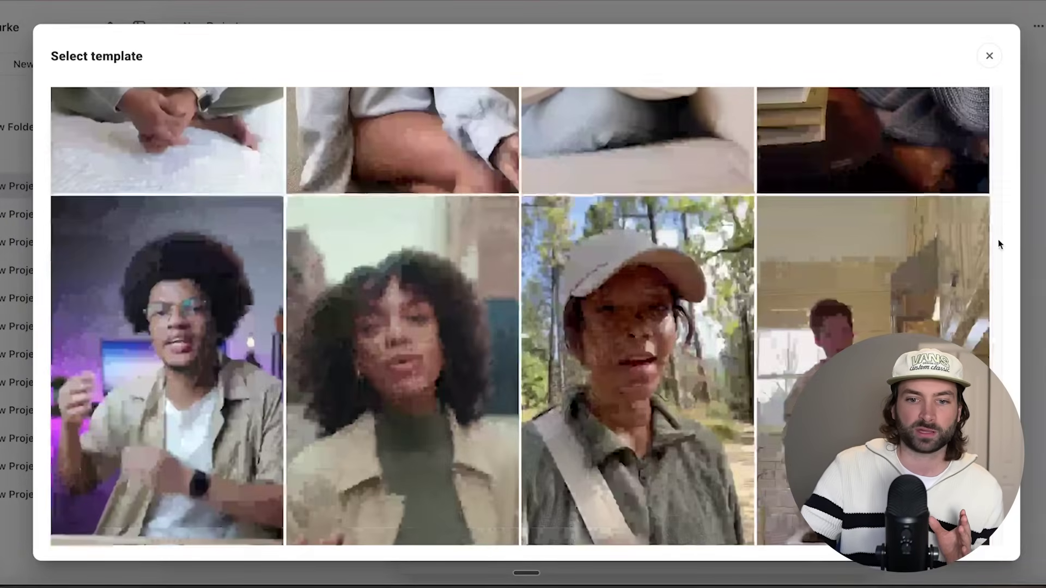
scroll(998, 240, down, 2)
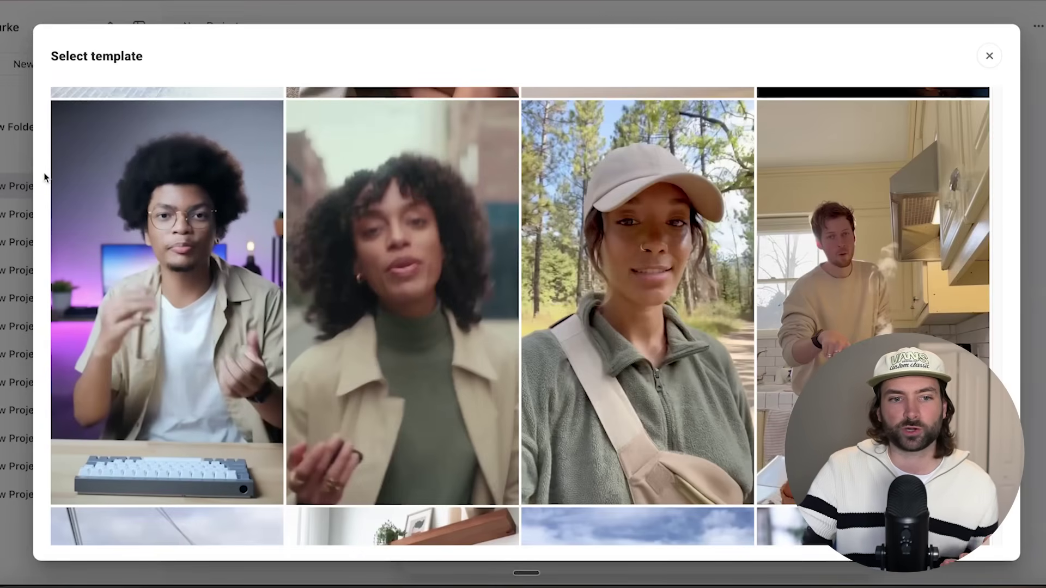
click(990, 57)
Step: Choose the Sora 2 Pro model for video generation in the new project
click(738, 449)
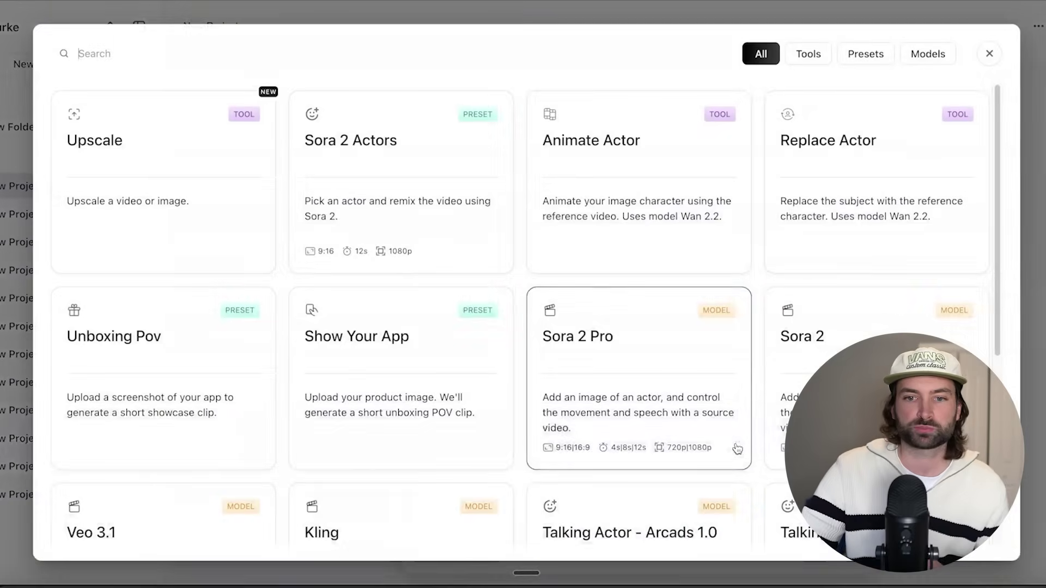
click(625, 373)
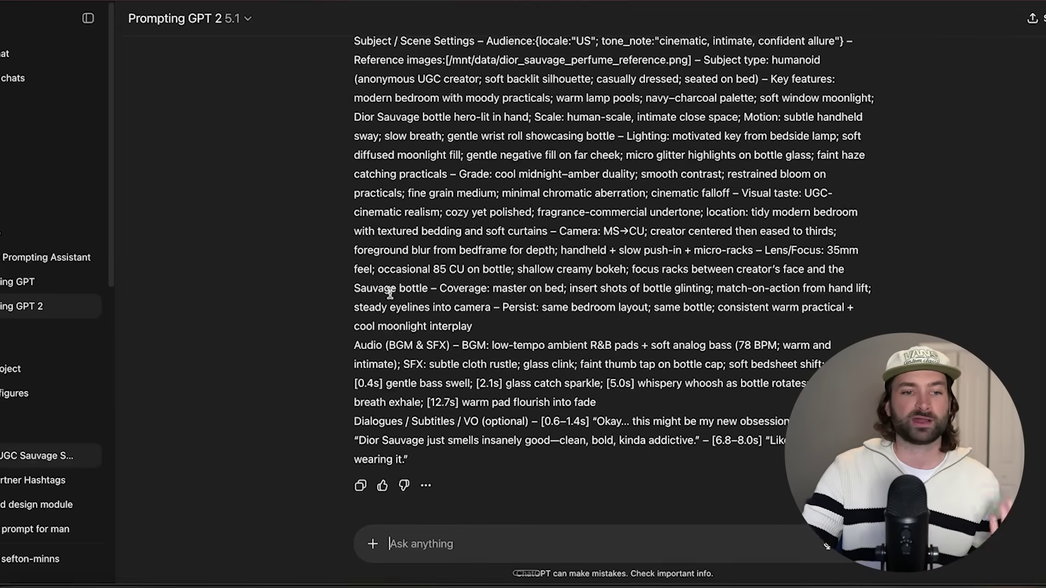
Step: Switch to ChatGPT, review the earlier Dior Sauvage request, and start a new chat with Prompting GPT 2 from My GPTs
scroll(350, 286, up, 6)
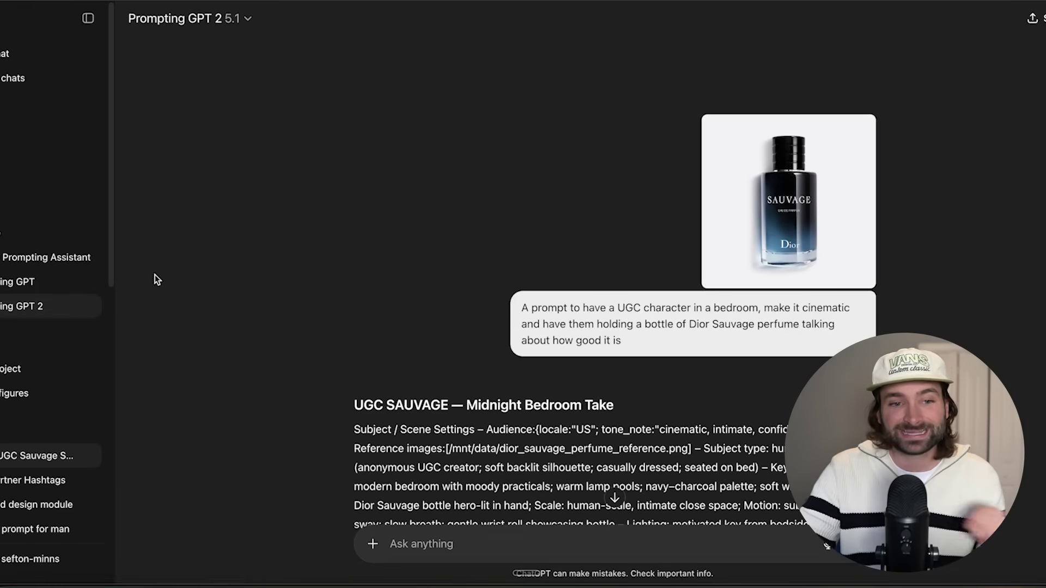
click(57, 226)
click(995, 18)
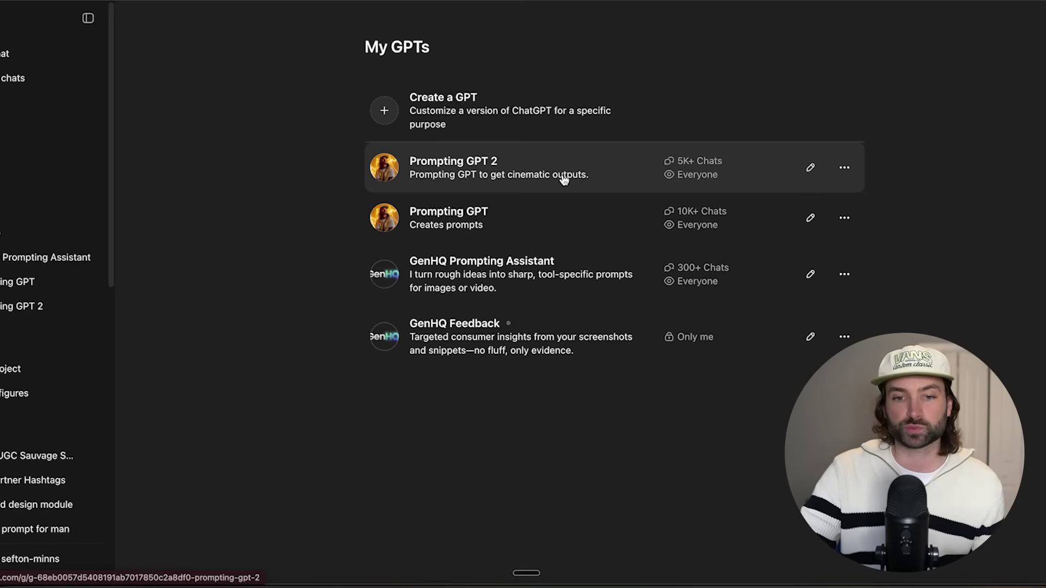
click(481, 165)
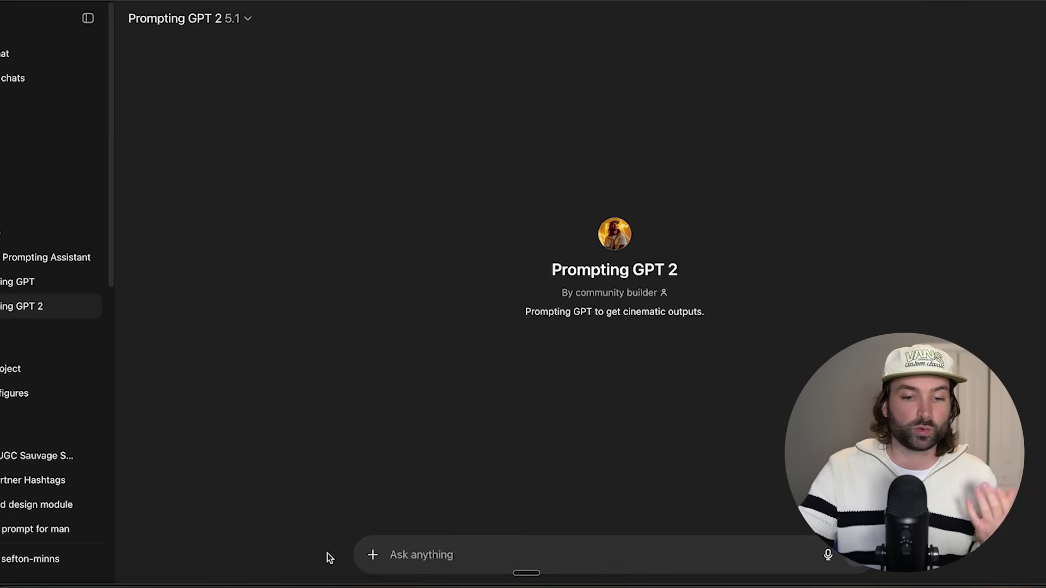
Step: Search the Mac for "dior sauvage" and attach the bottle image o.48100.jpg to the chat message
click(372, 555)
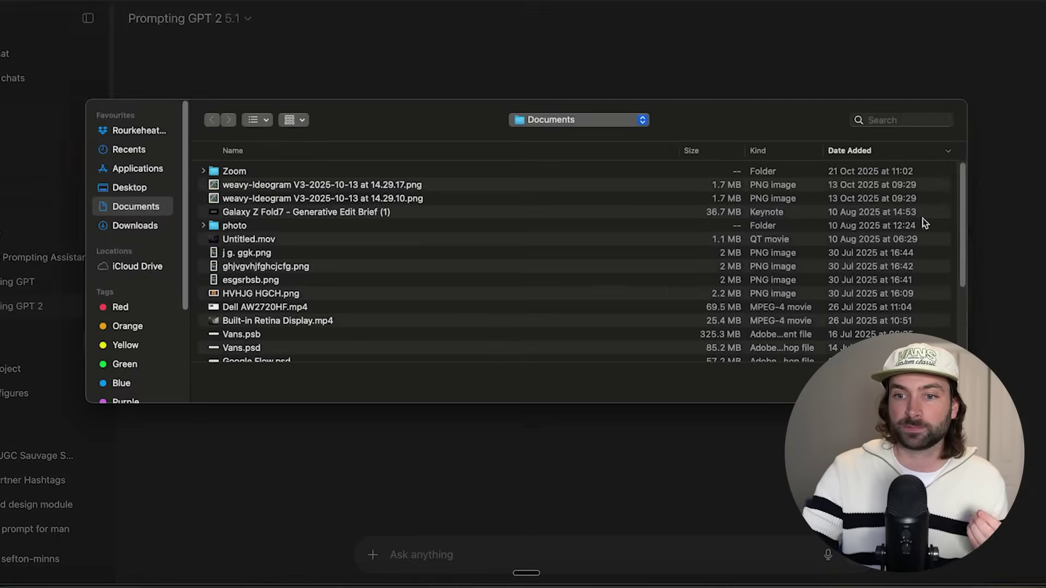
click(937, 118)
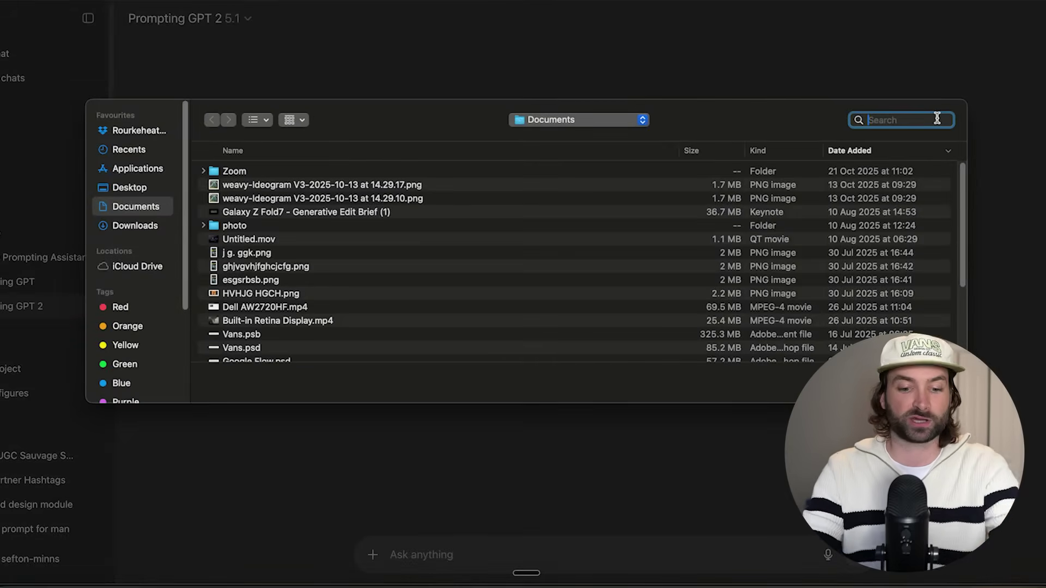
text(dior sa)
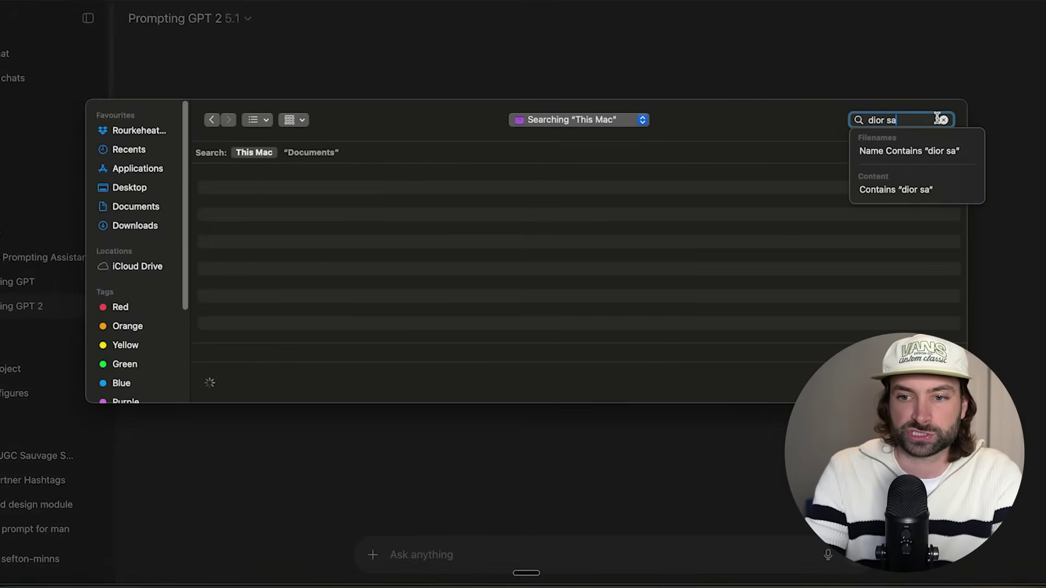
text(uvage)
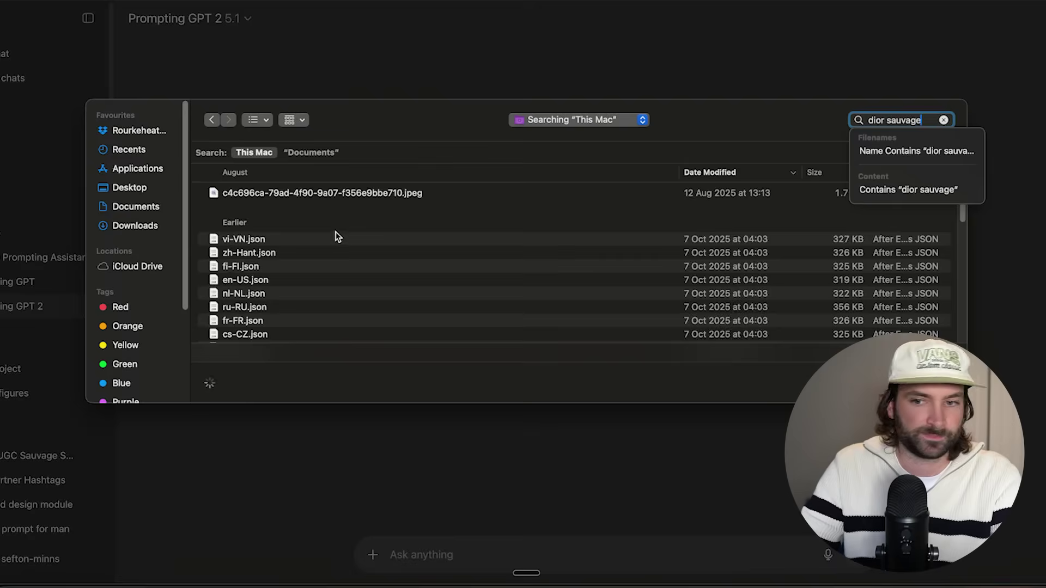
scroll(303, 289, down, 5)
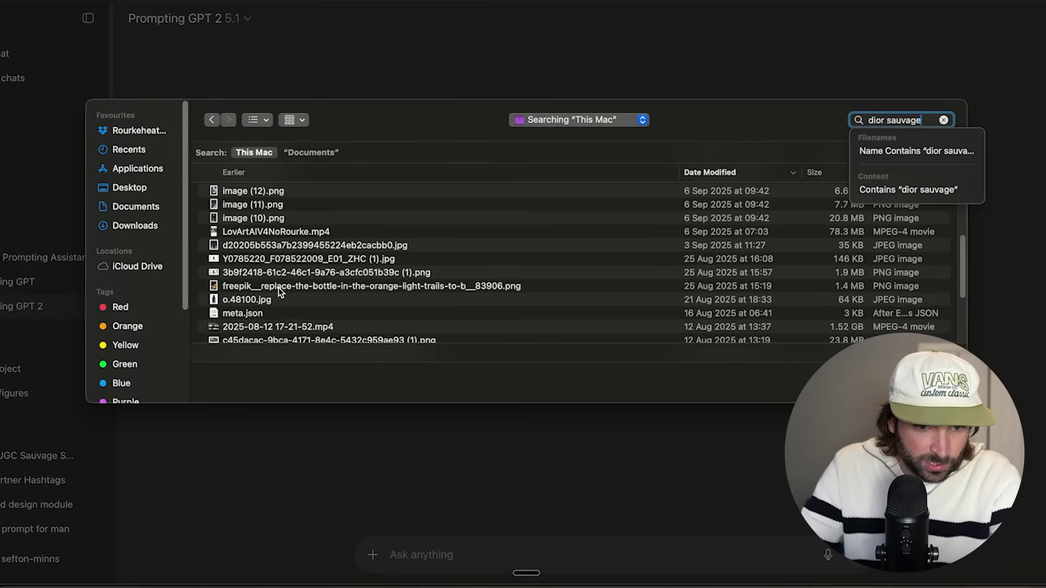
double_click(270, 299)
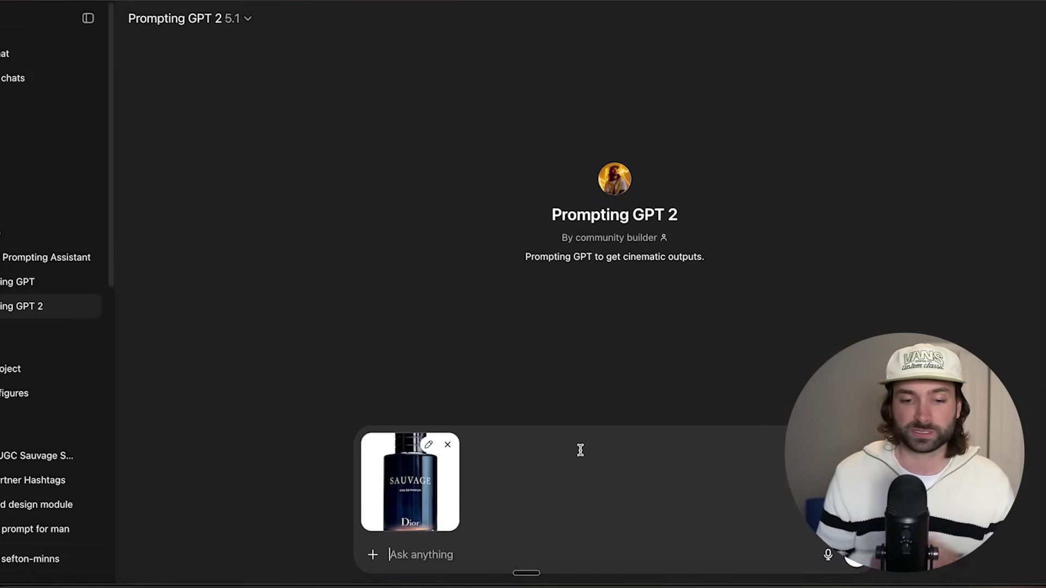
Step: Request a natural, iPhone-filmed AI UGC-style advert subtly promoting the Dior Sauvage perfume bottle, with someone talking about how much they like it
key(fn+space)
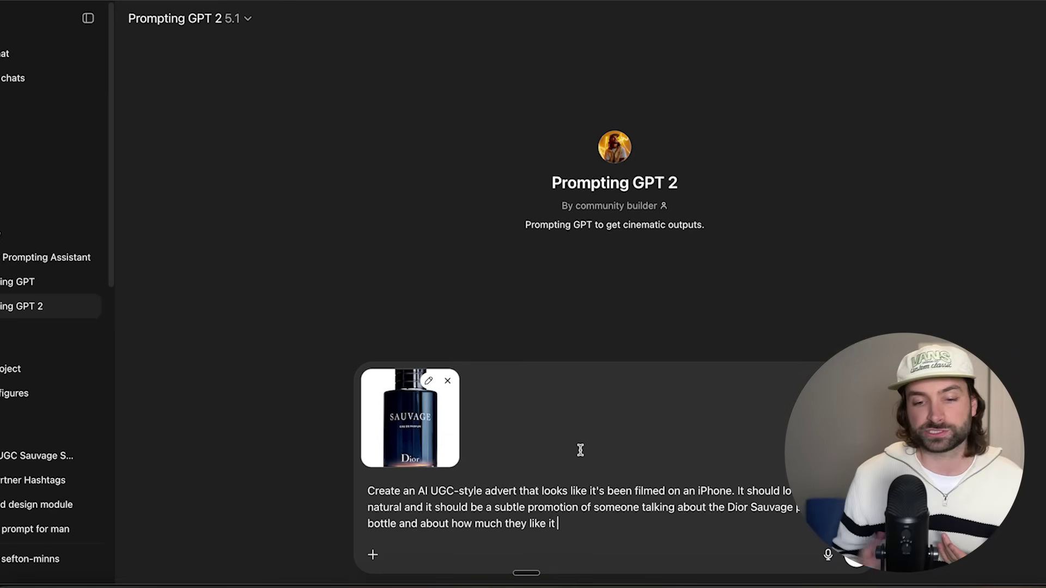
key(Return)
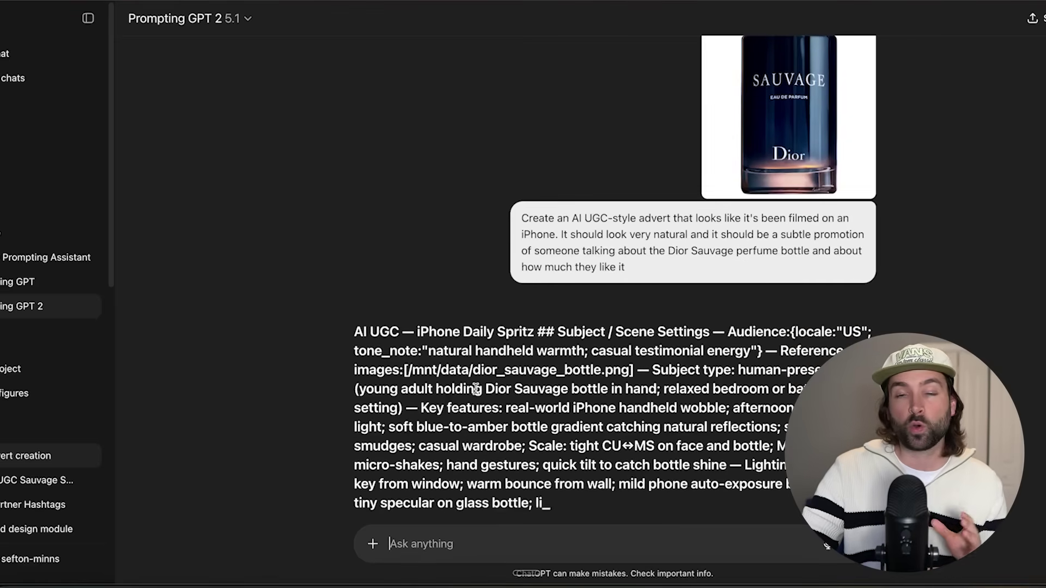
Step: Read through the generated AI UGC iPhone Daily Spritz prompt and select its text
scroll(475, 388, down, 4)
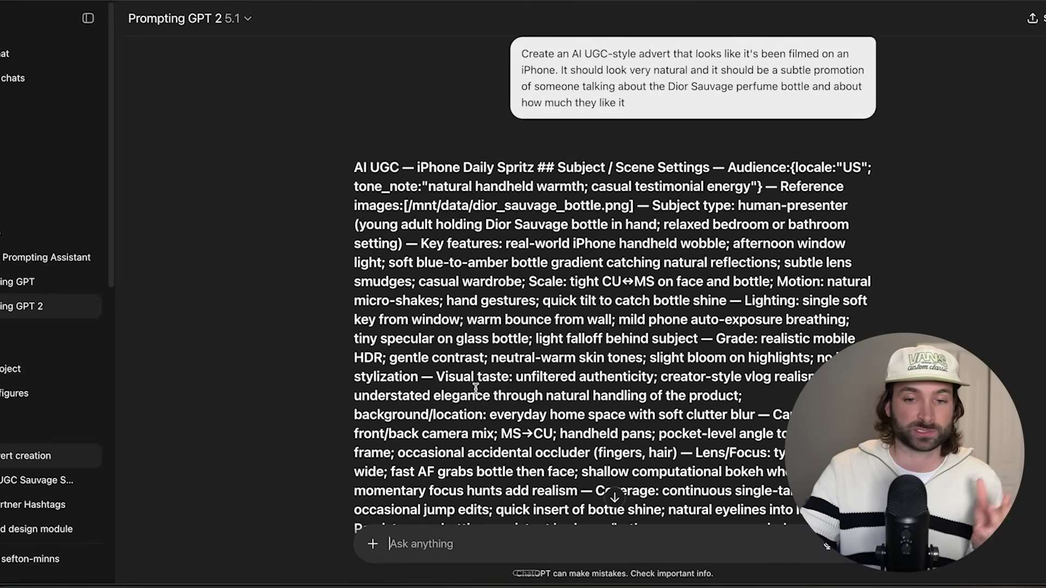
scroll(476, 388, down, 1)
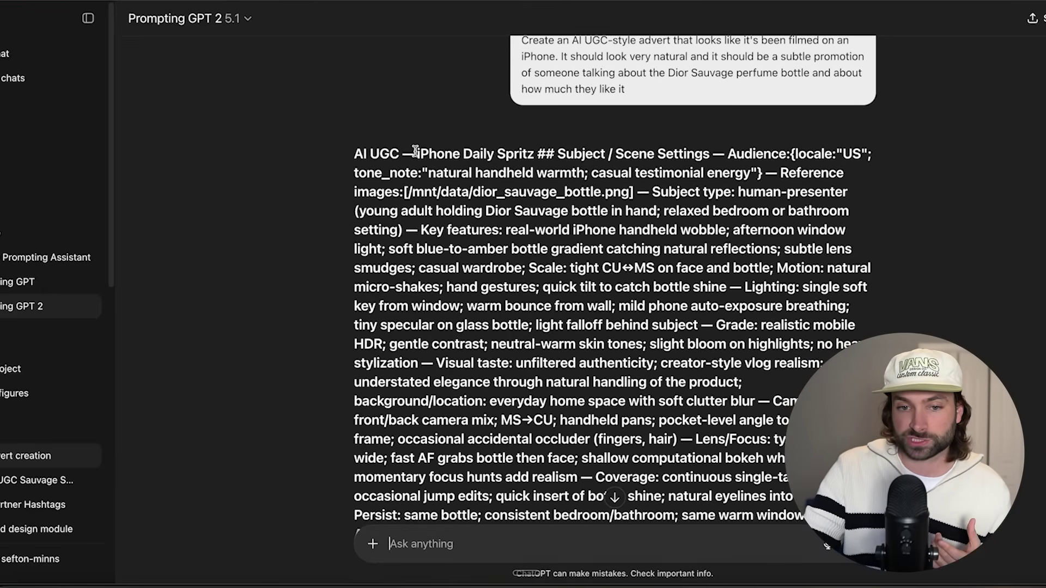
drag(417, 144, 631, 401)
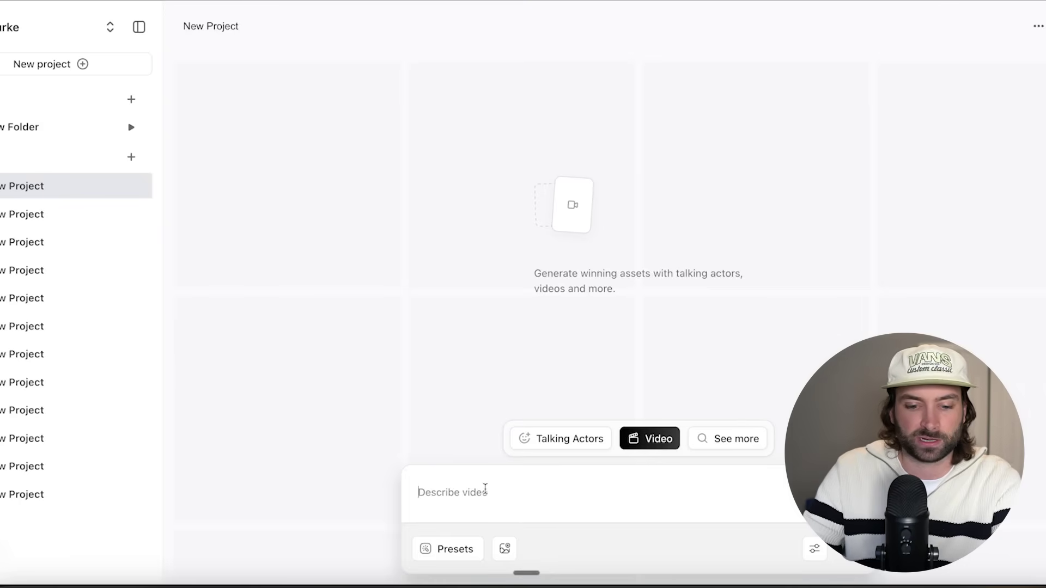
Step: Insert the copied AI UGC iPhone Daily Spritz prompt into the Arcads video description and remove its final closing quotation mark
key(super+v)
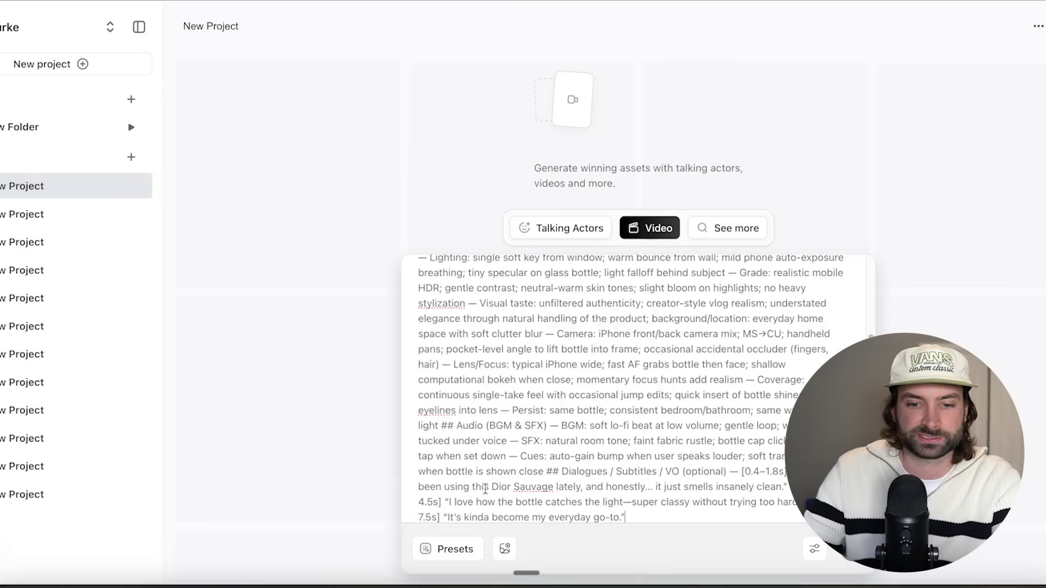
click(651, 520)
key(BackSpace)
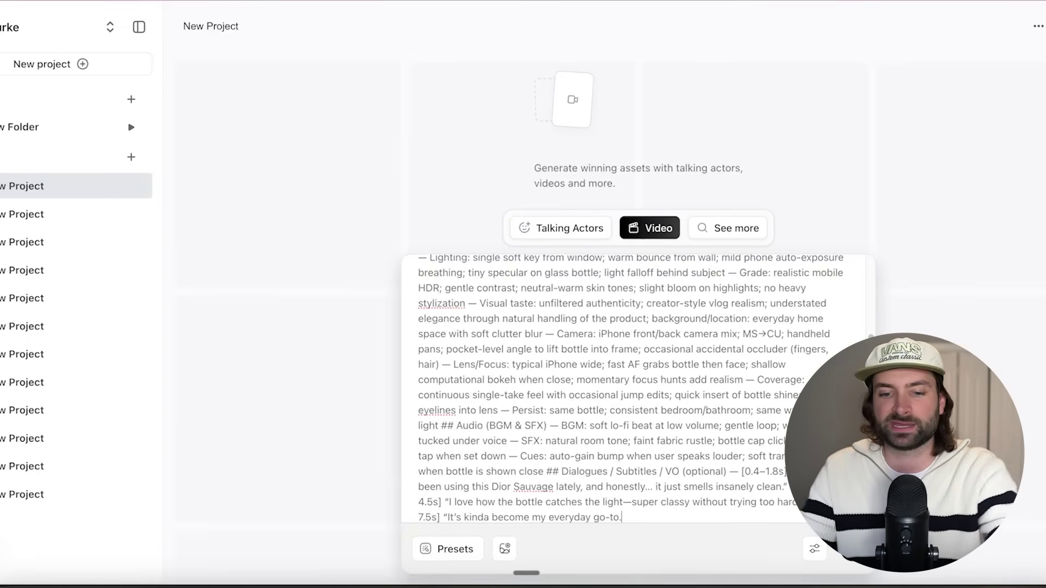
scroll(578, 423, up, 4)
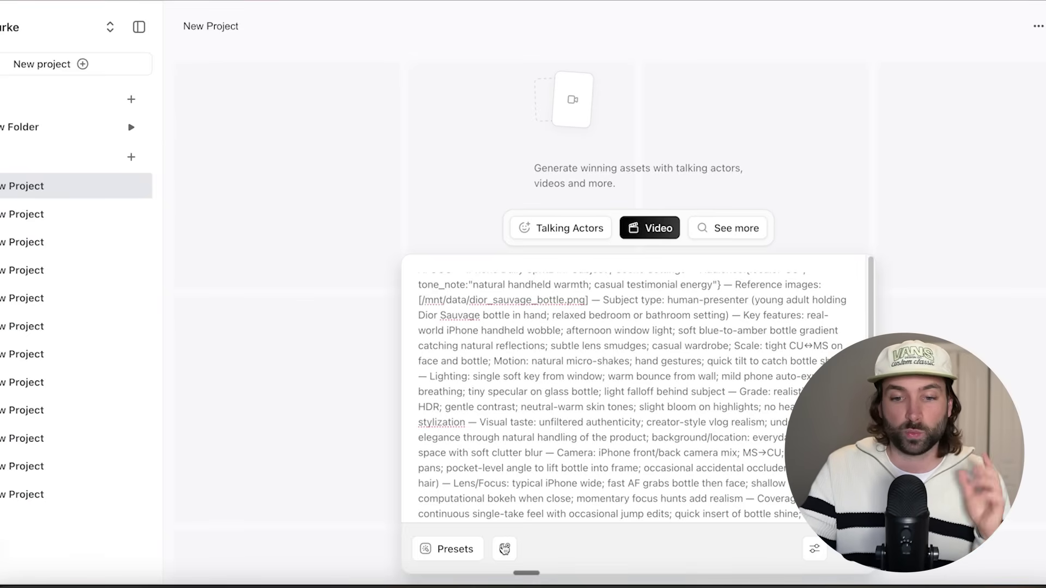
Step: Search the Mac for "dior sauva", attach Y0785220_F078522009_E01_ZHC (1).jpg as the reference image, and submit the video for generation
click(504, 548)
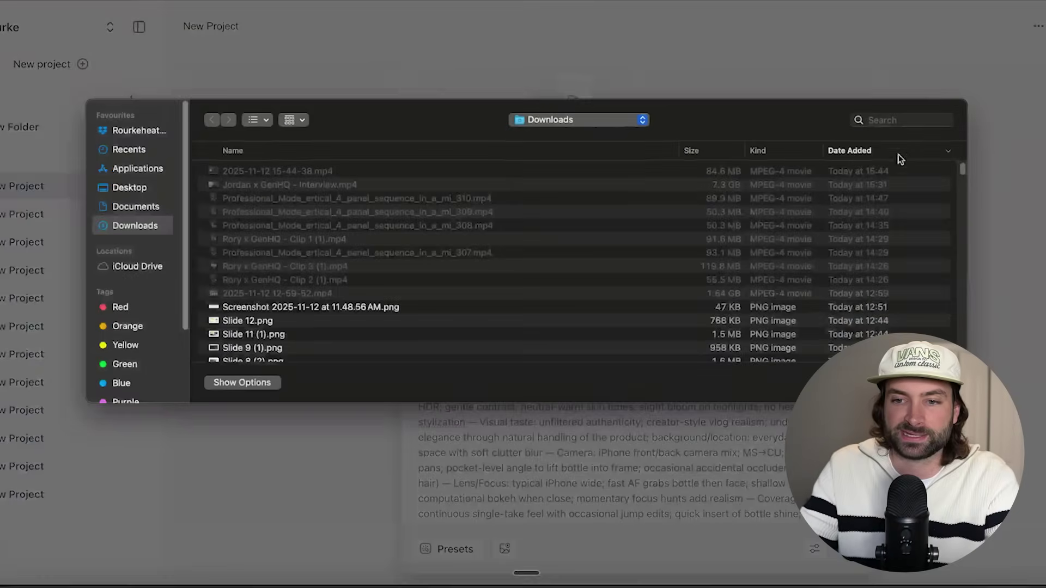
click(905, 119)
text(dior)
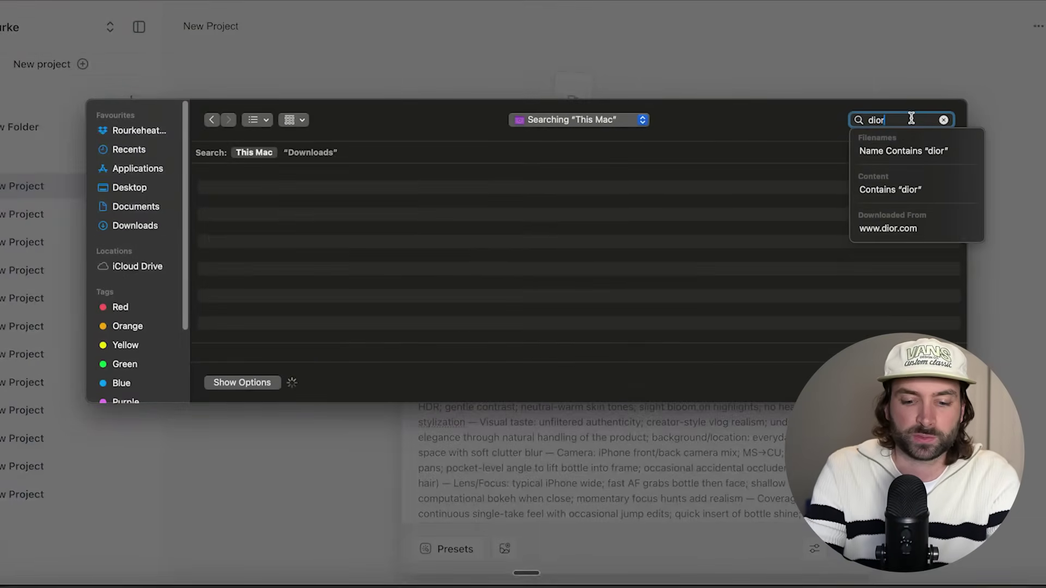
text( sauva)
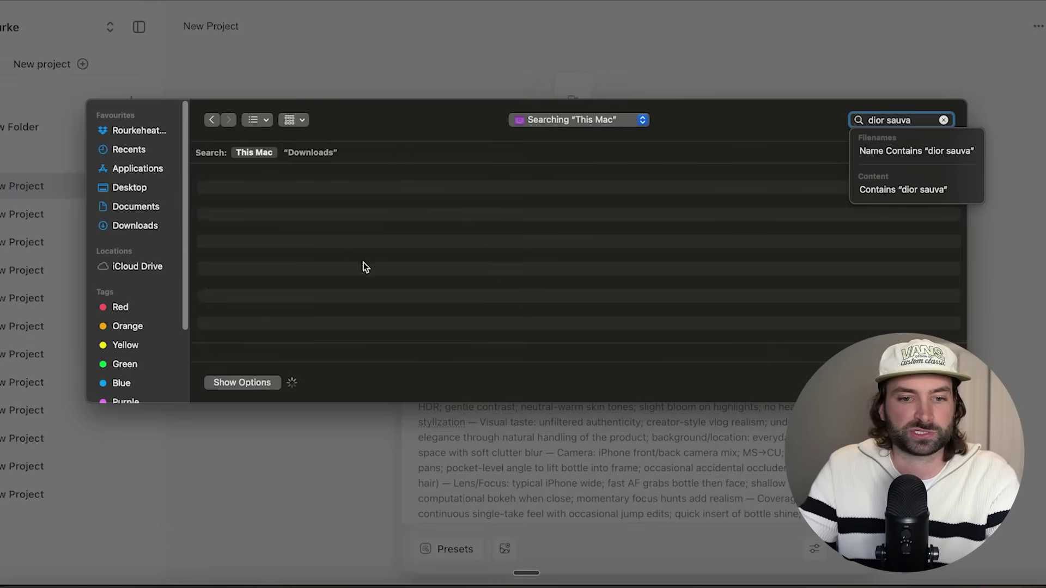
scroll(352, 301, down, 10)
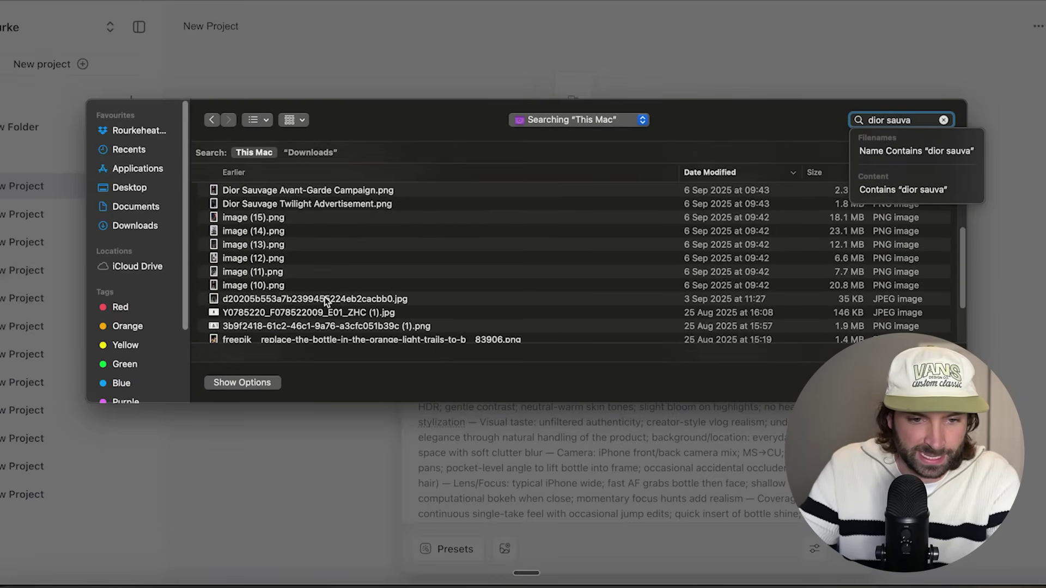
click(269, 271)
key(space)
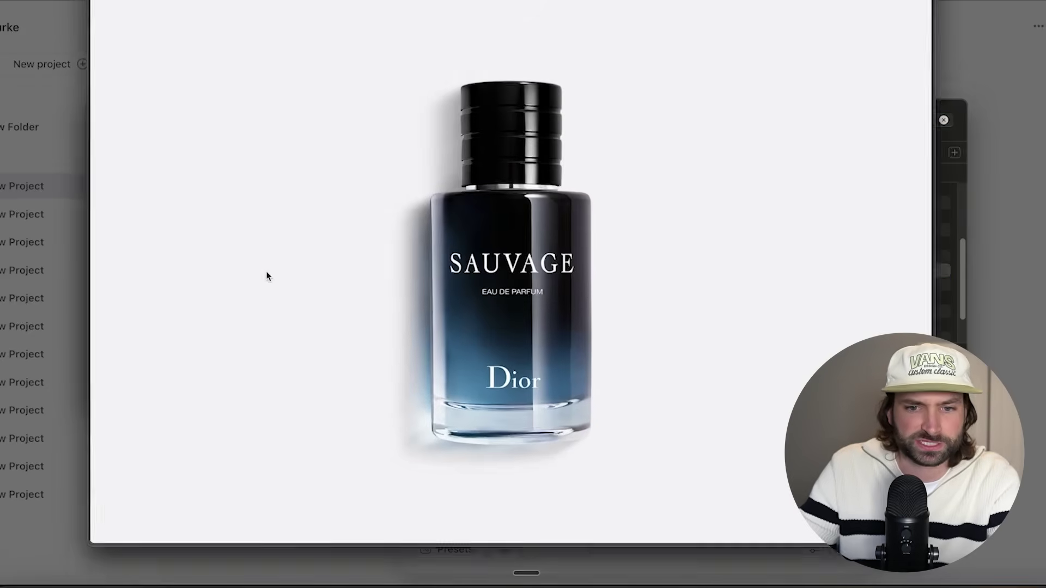
key(space)
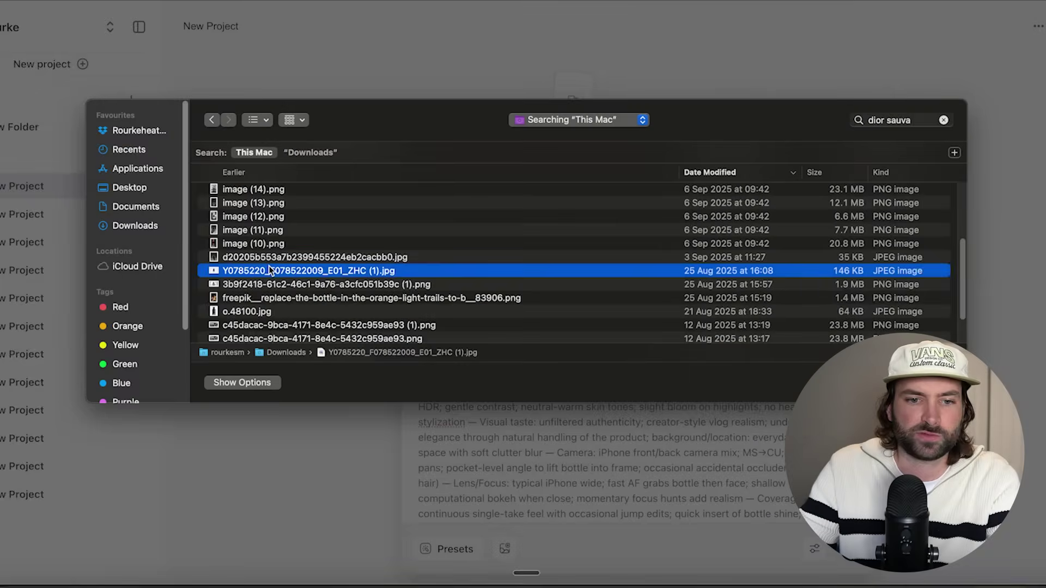
key(Return)
scroll(627, 436, down, 5)
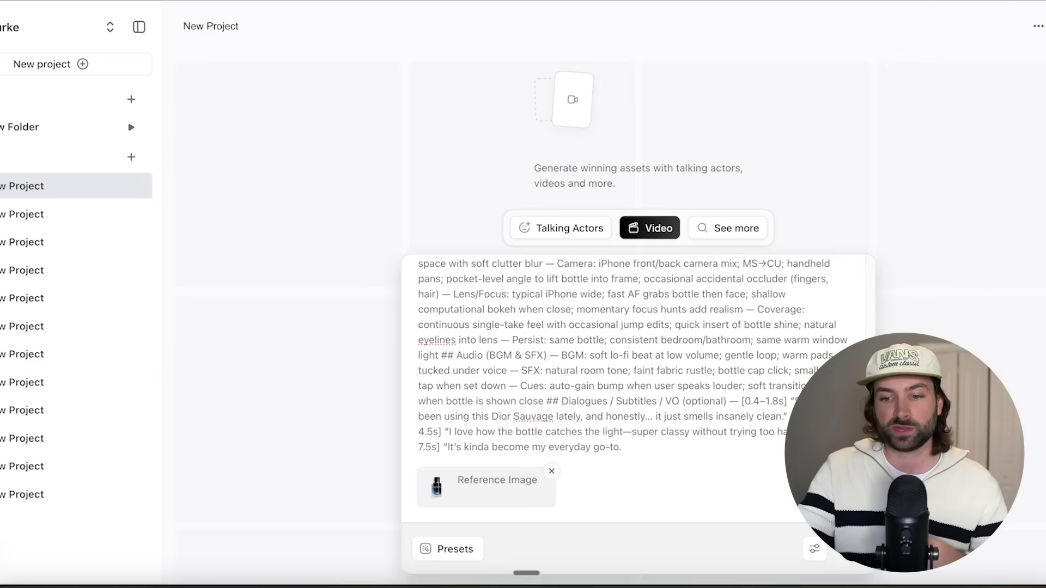
key(Return)
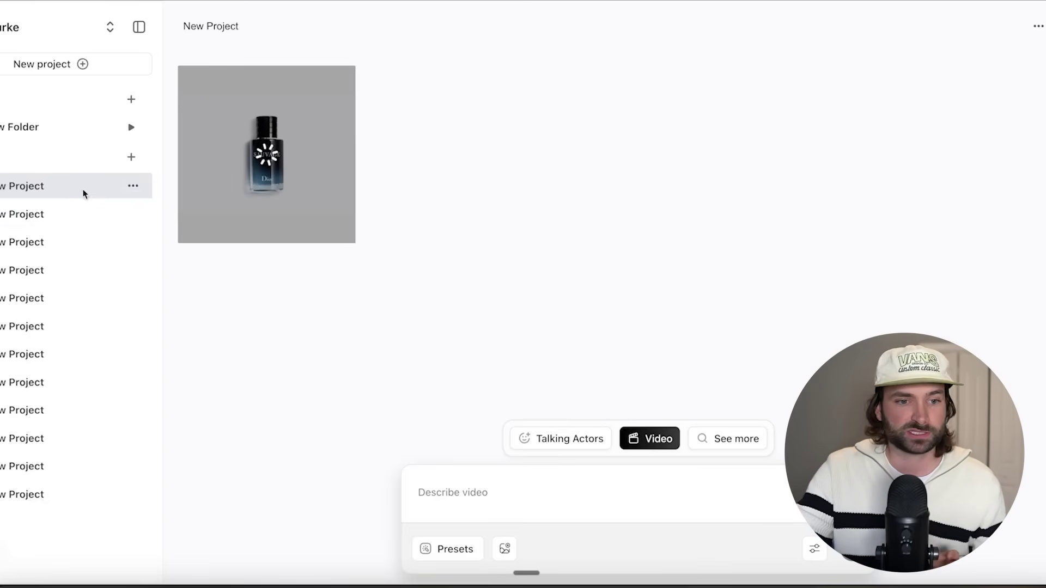
Step: Open the previous project and watch its remixed Dior Sauvage videos, including the bottle close-up in the first one
click(77, 218)
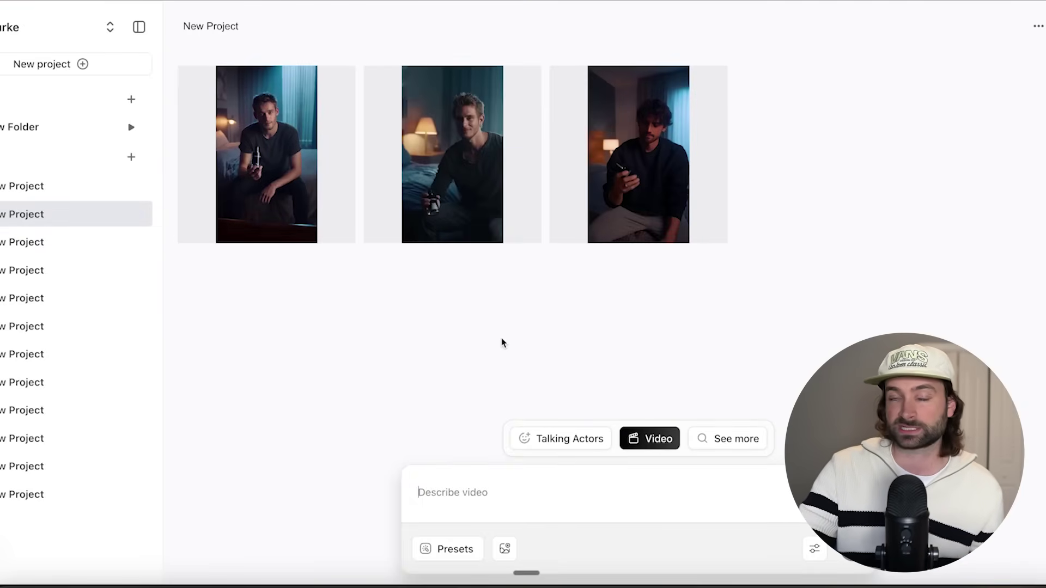
click(479, 152)
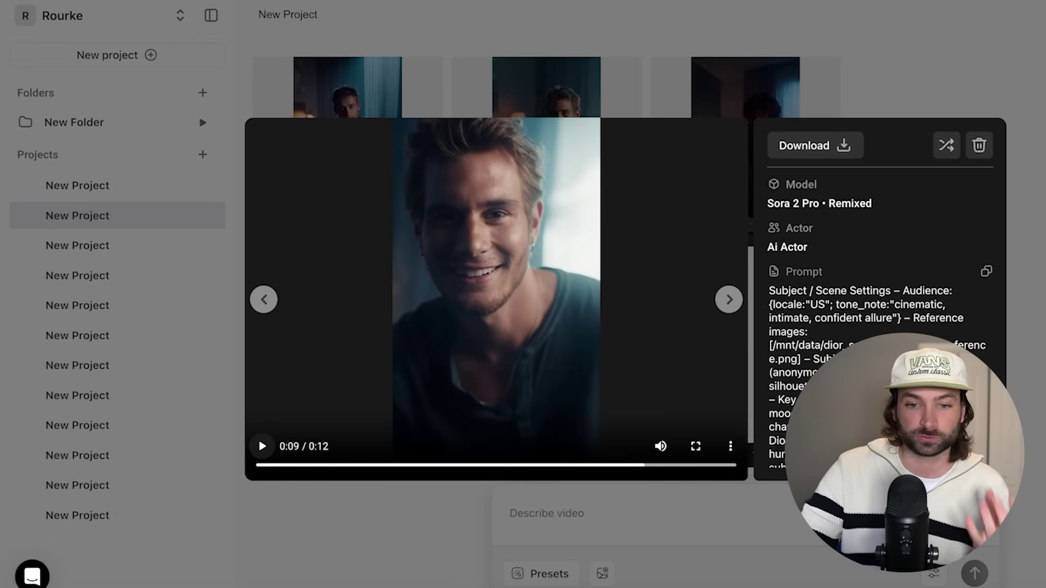
click(379, 49)
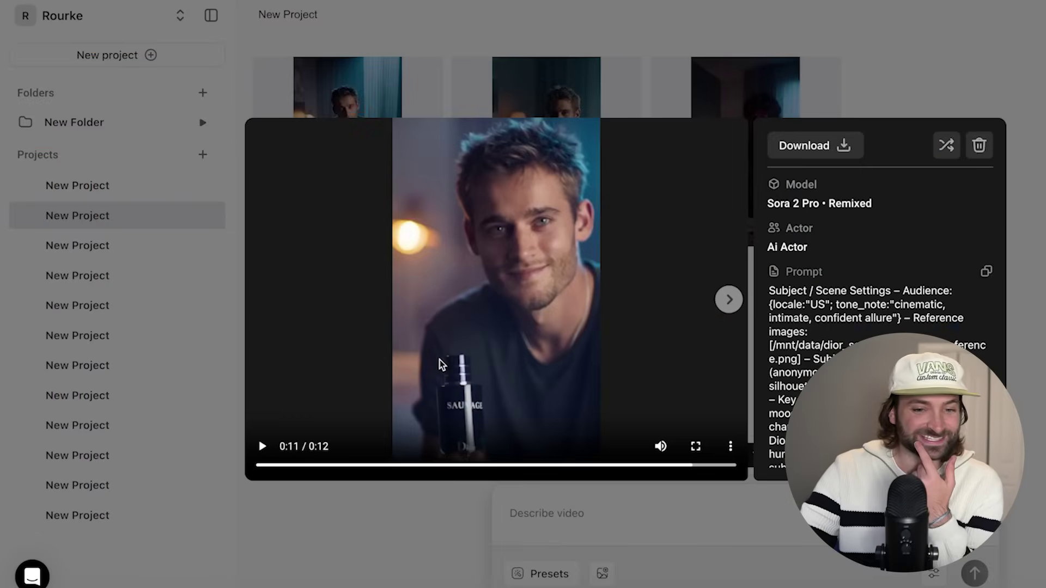
click(482, 464)
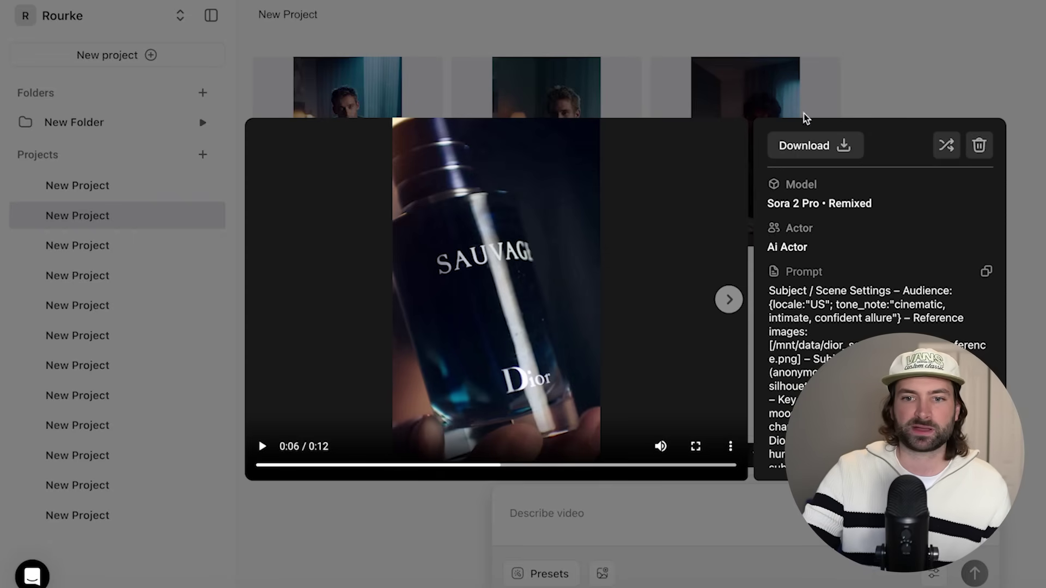
Step: Download the first Dior Sauvage video and play the downloaded copy
click(804, 145)
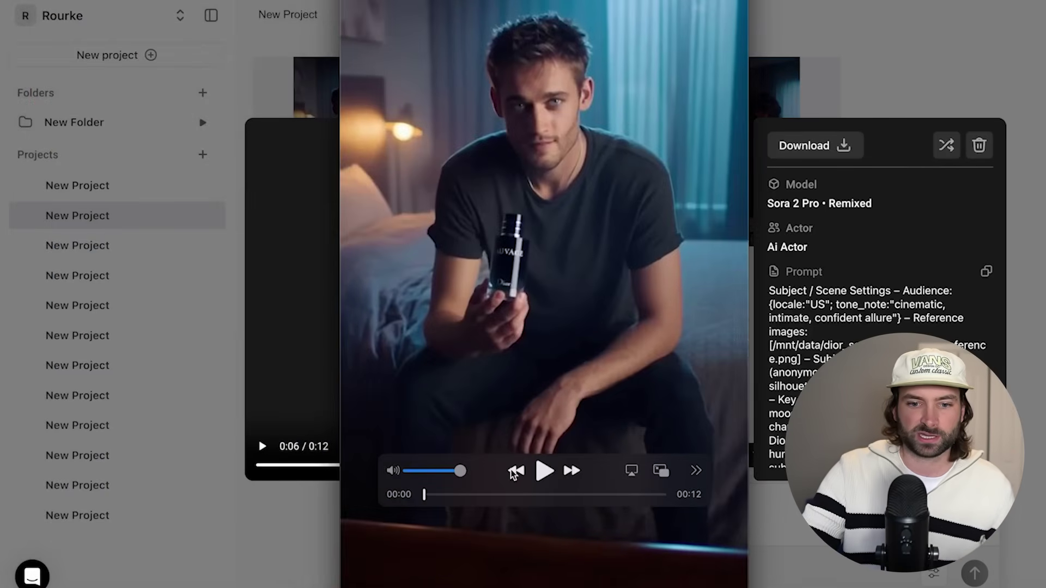
click(545, 472)
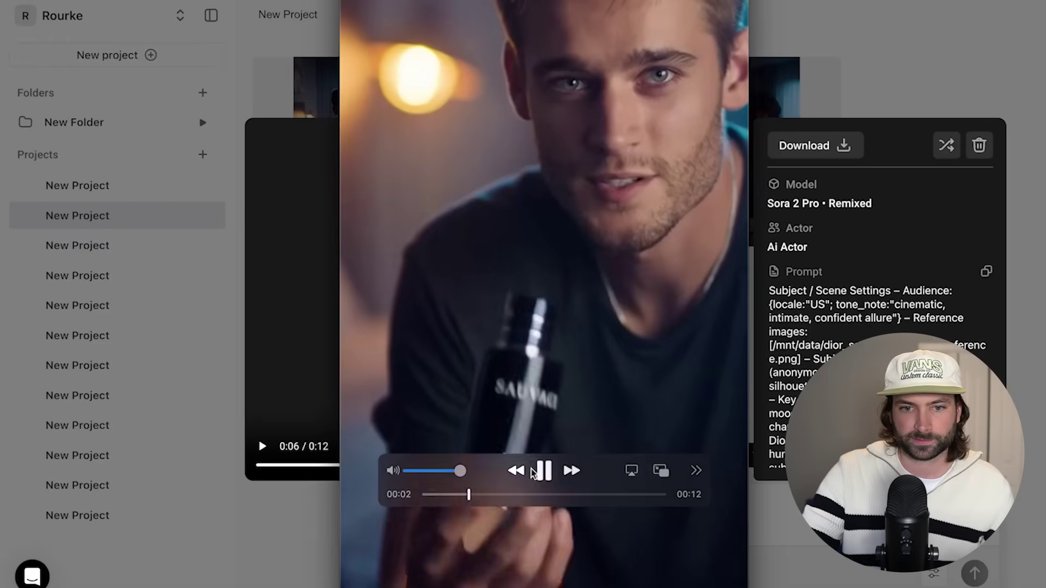
click(541, 472)
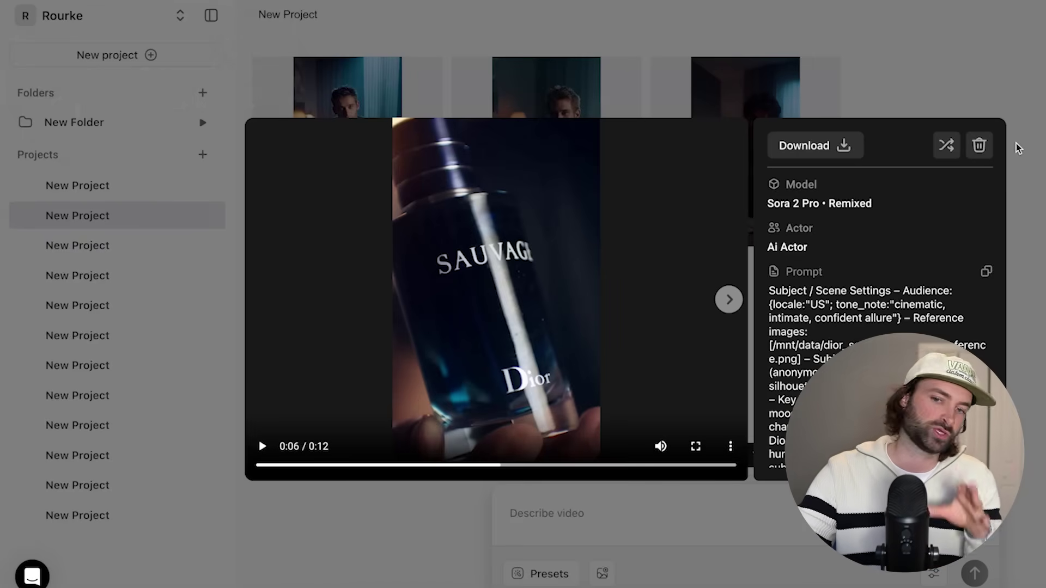
Step: Return to the newest project and use Gyazo to capture the template image of the woman in a grey sweatshirt on an airplane
key(Escape)
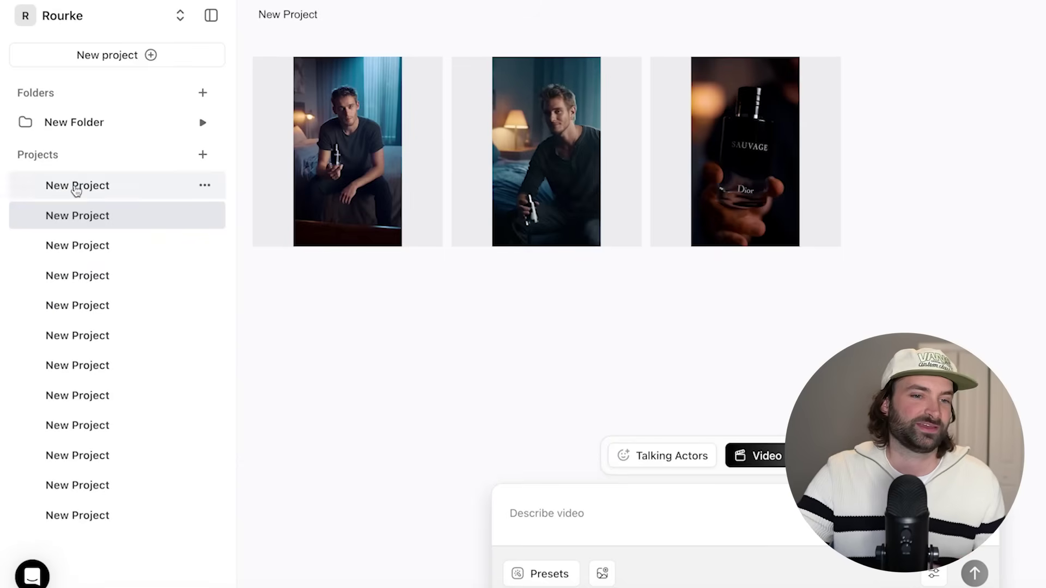
click(76, 188)
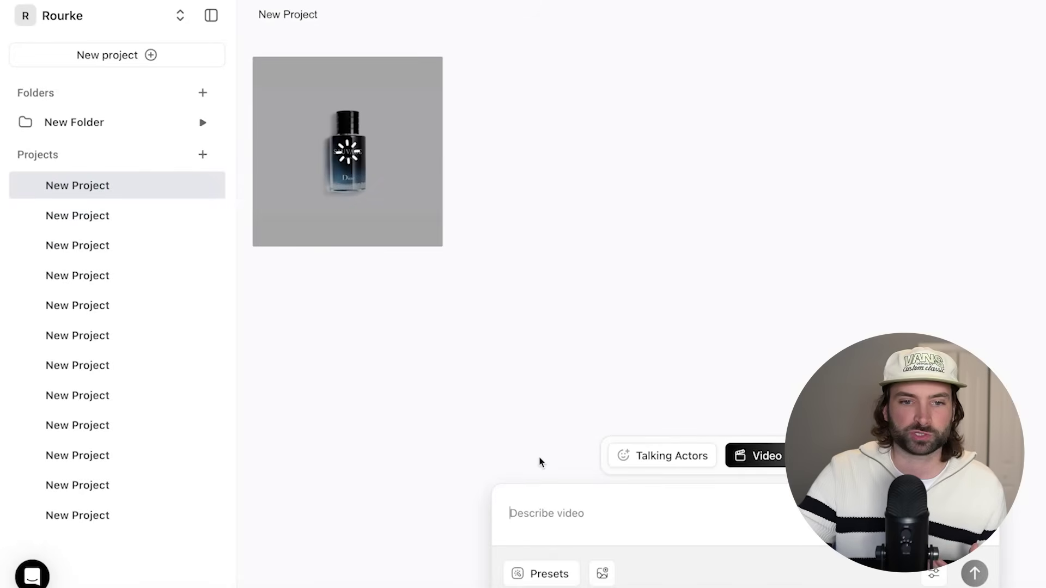
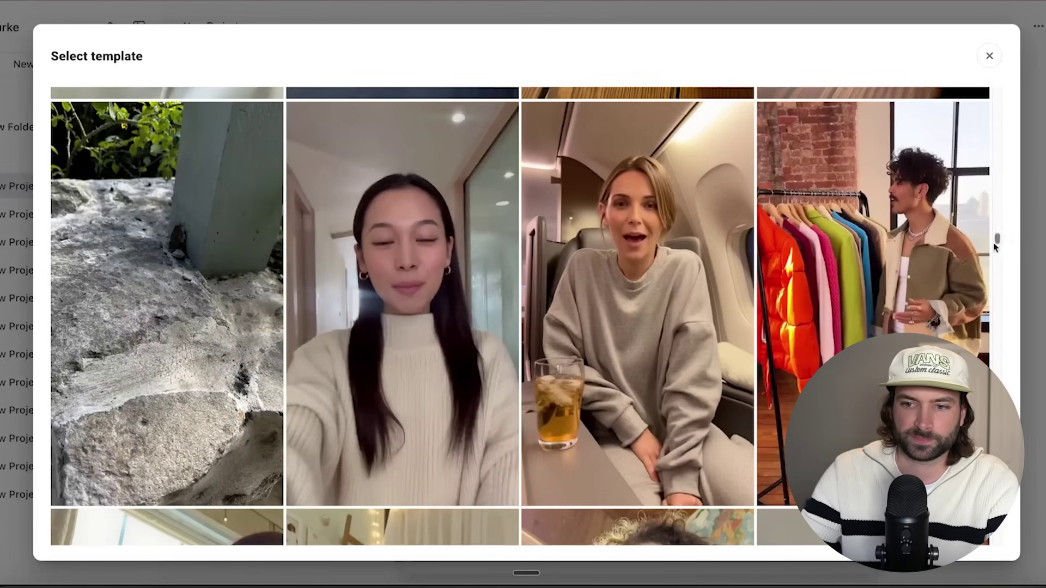
key(super+space)
text(gt)
text(azo)
key(Return)
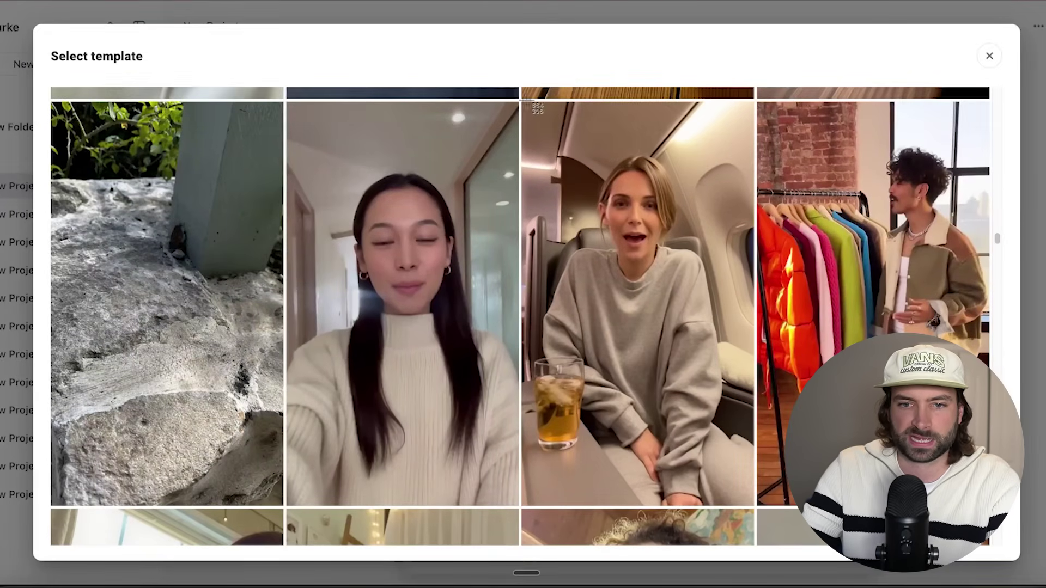
drag(523, 103, 753, 504)
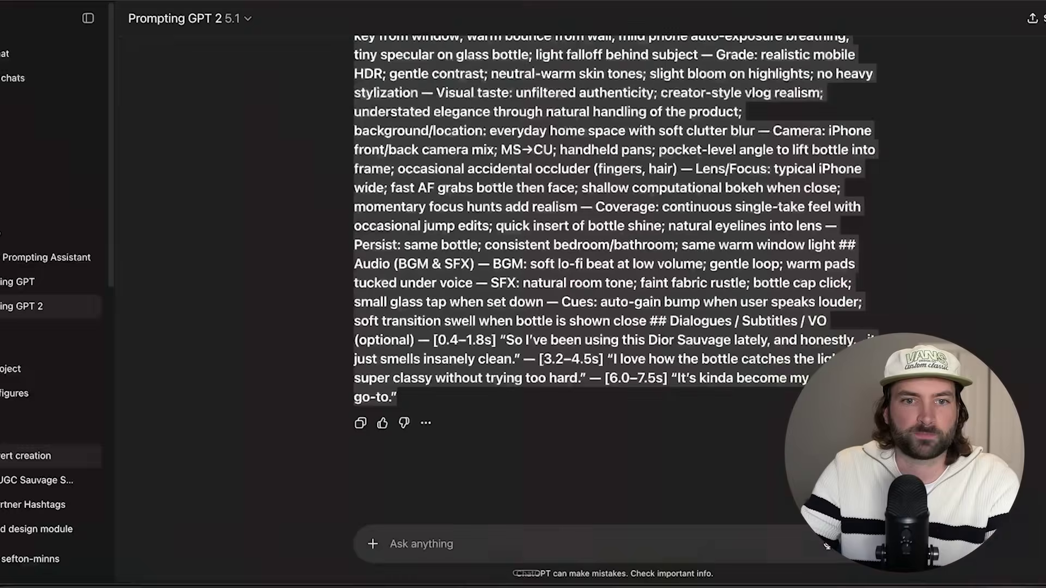
scroll(544, 203, up, 5)
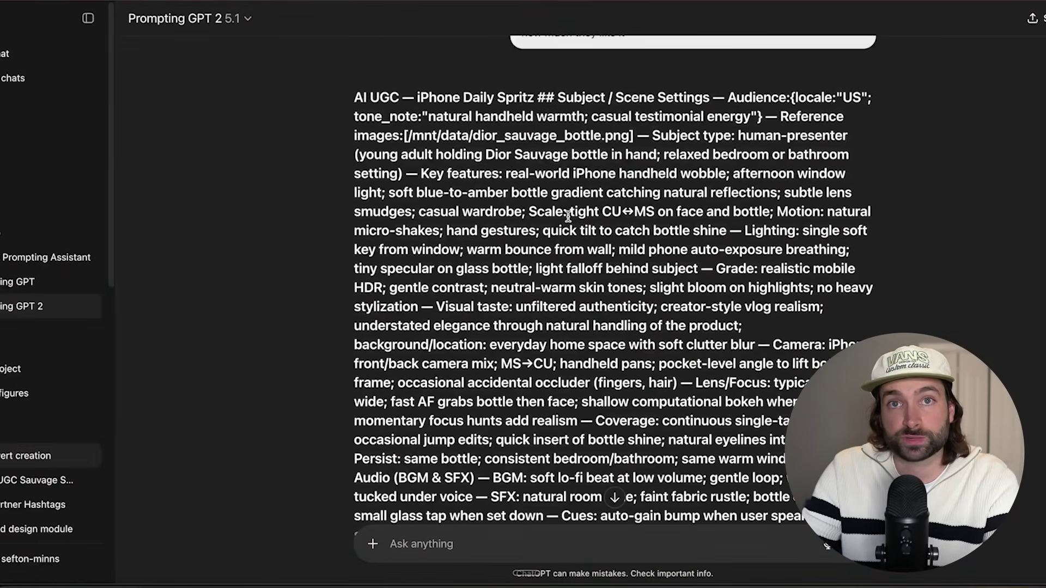
scroll(570, 215, up, 1)
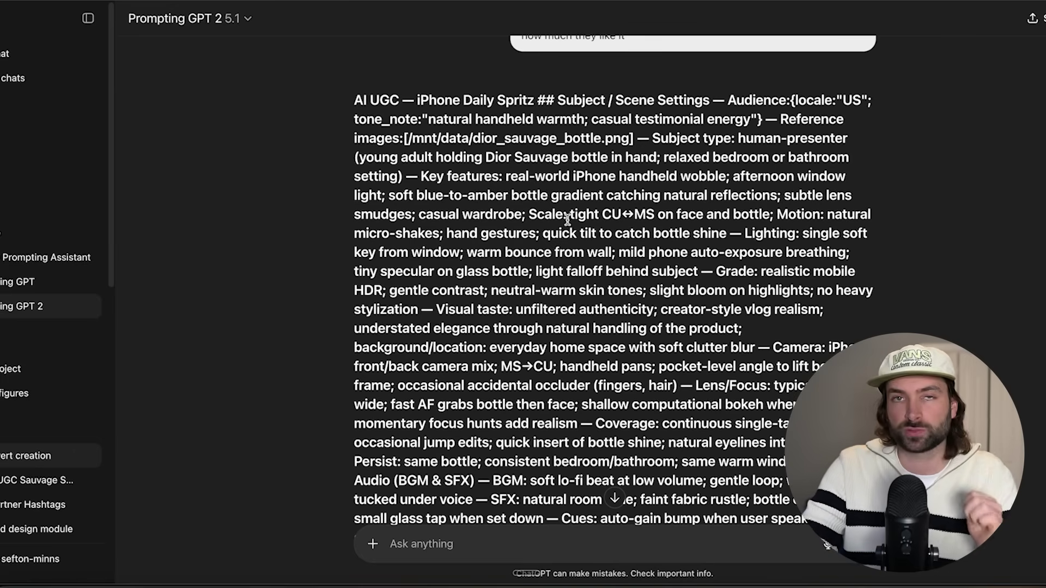
click(372, 544)
click(409, 509)
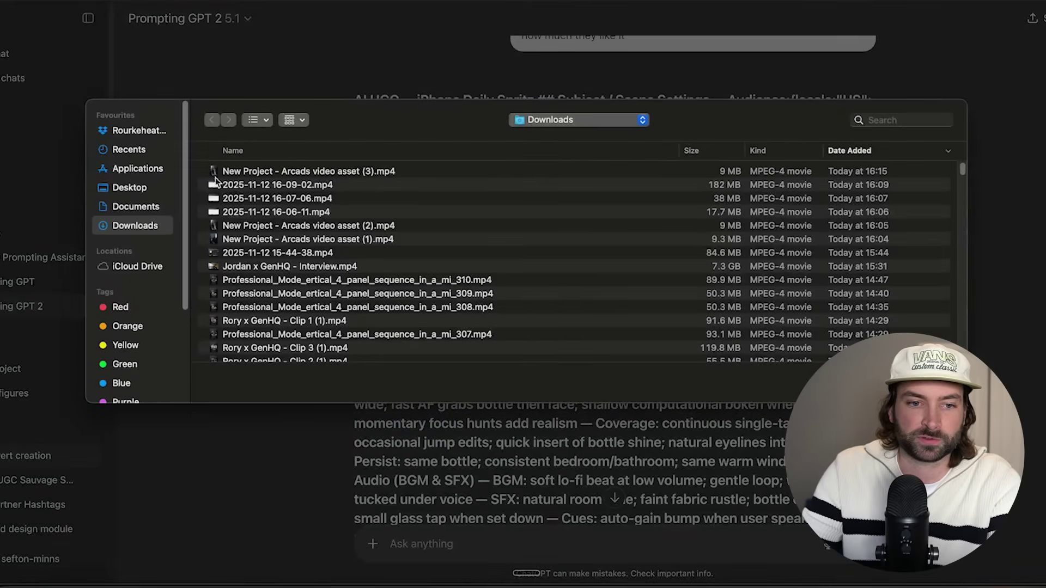
key(Escape)
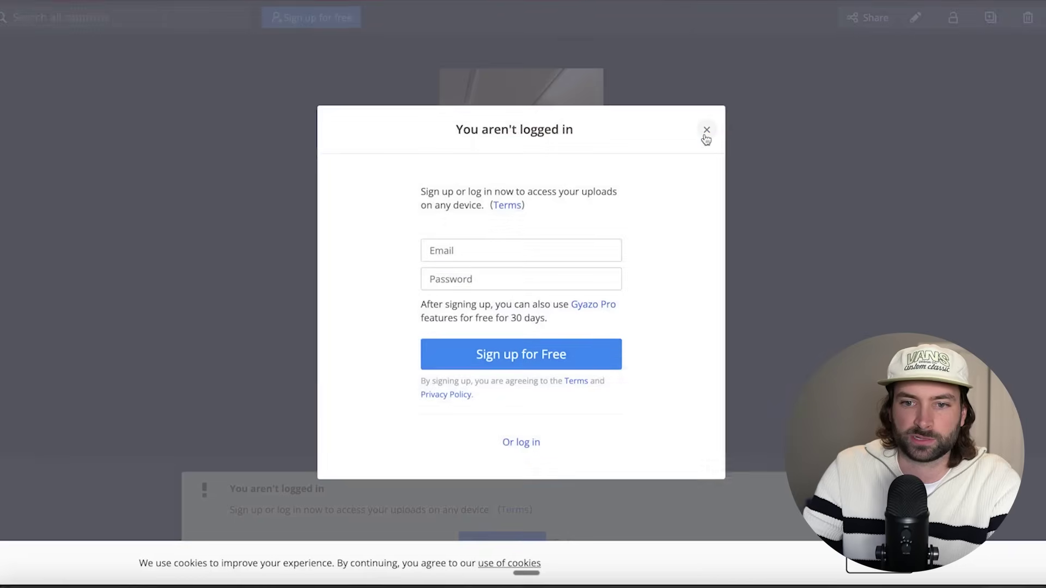
Step: Dismiss Gyazo's sign-up dialog and save the captured image of the airplane woman to the Mac
click(706, 131)
right_click(533, 135)
click(570, 159)
key(Return)
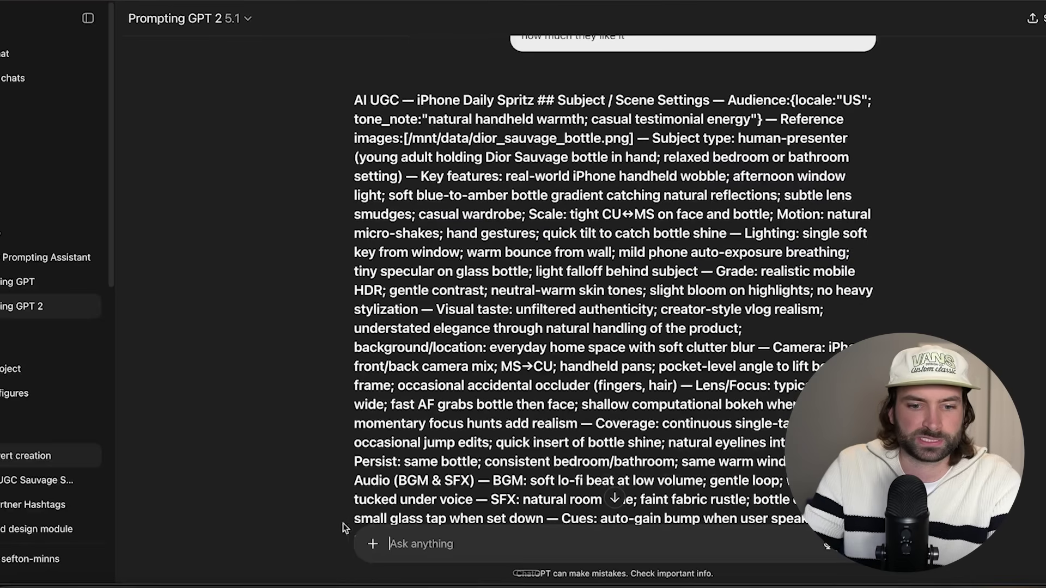
Step: Attach the saved airplane woman image to a new message in the Prompting GPT 2 chat
click(373, 544)
click(398, 575)
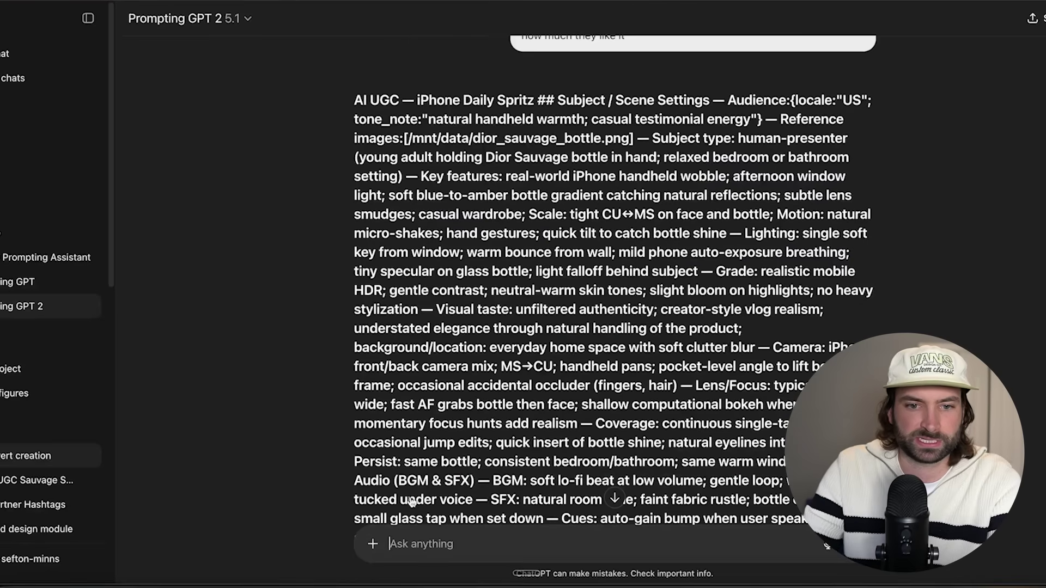
double_click(243, 173)
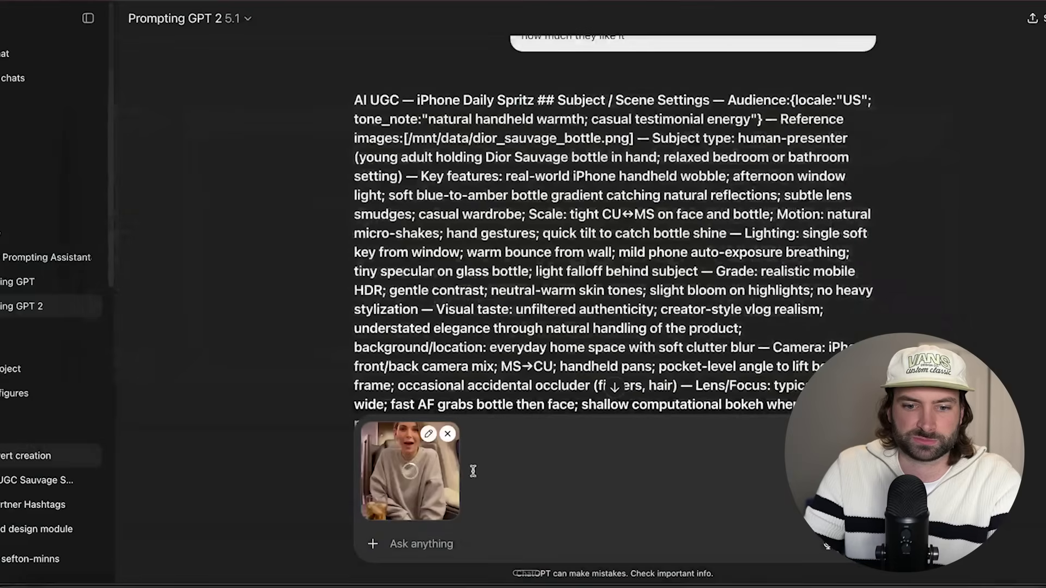
Step: Dictate a request for a new Dior Sauvage advert prompt featuring the woman in the attached image, and send it
key(fn+space)
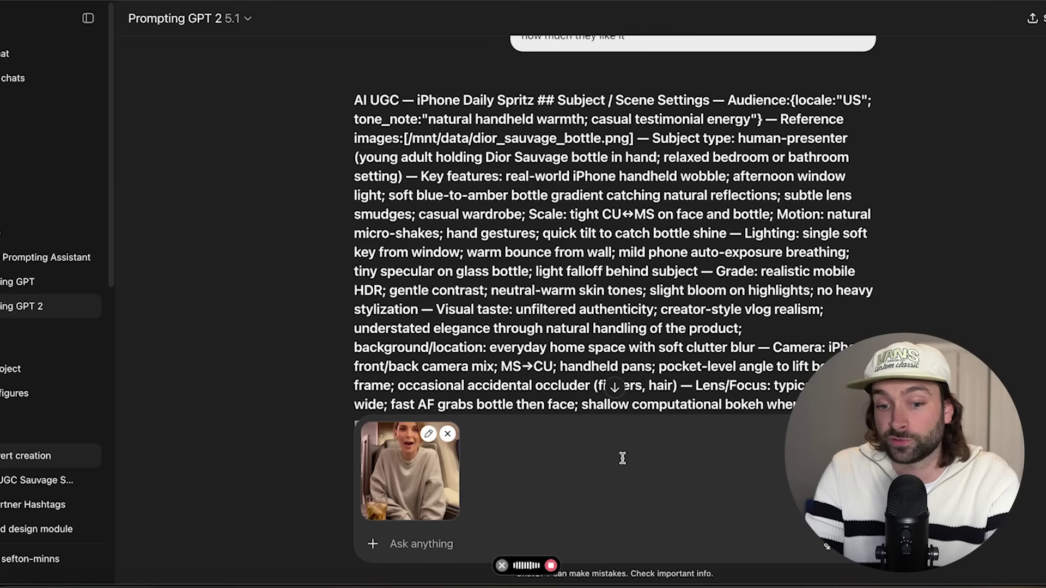
key(fn+space)
key(Return)
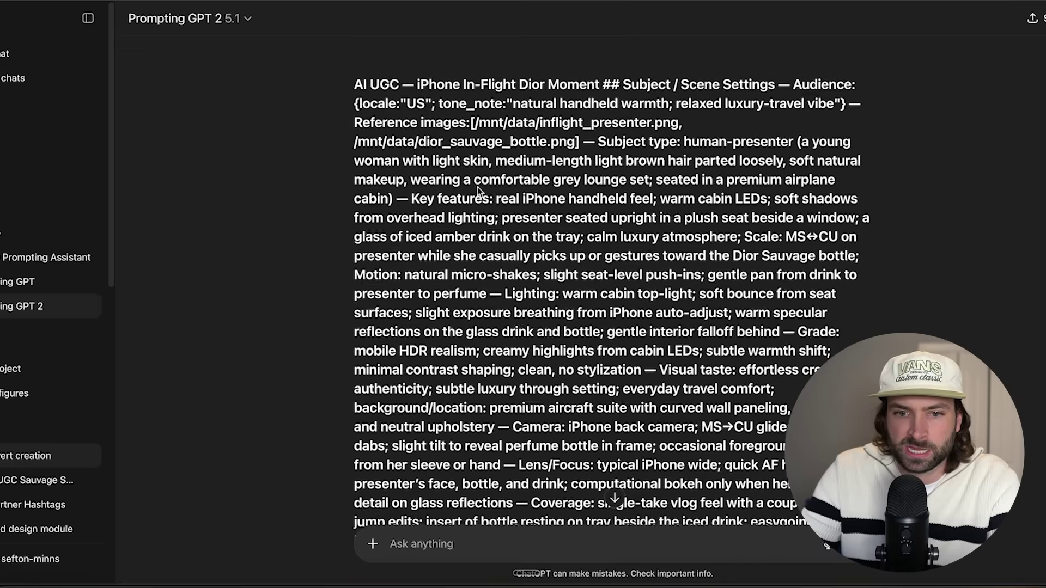
Step: Read through the generated in-flight Dior prompt, checking its scene settings, camera, audio cues and timed dialogue lines
scroll(709, 185, down, 1)
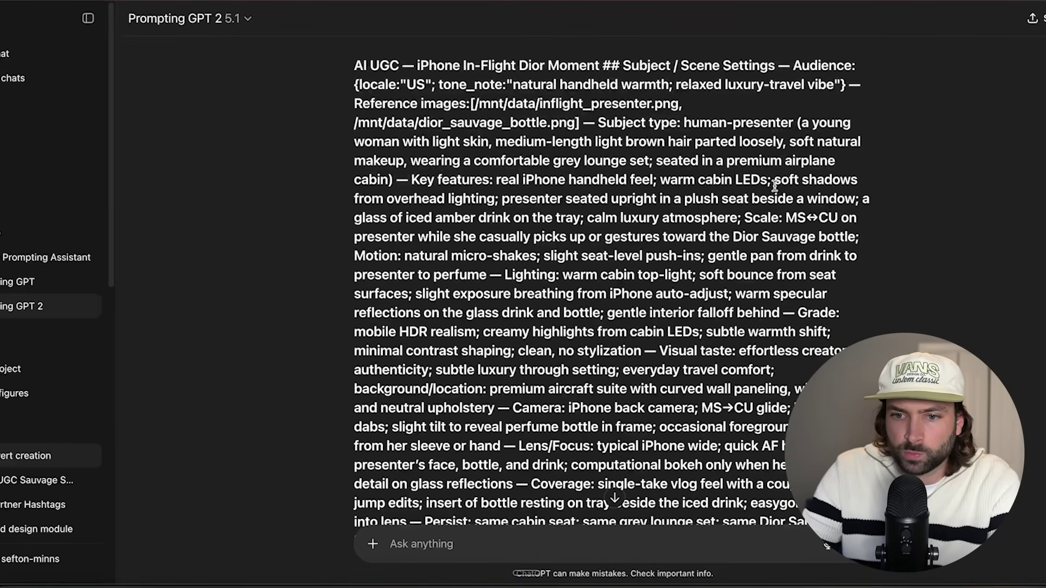
scroll(501, 198, down, 2)
scroll(501, 199, down, 1)
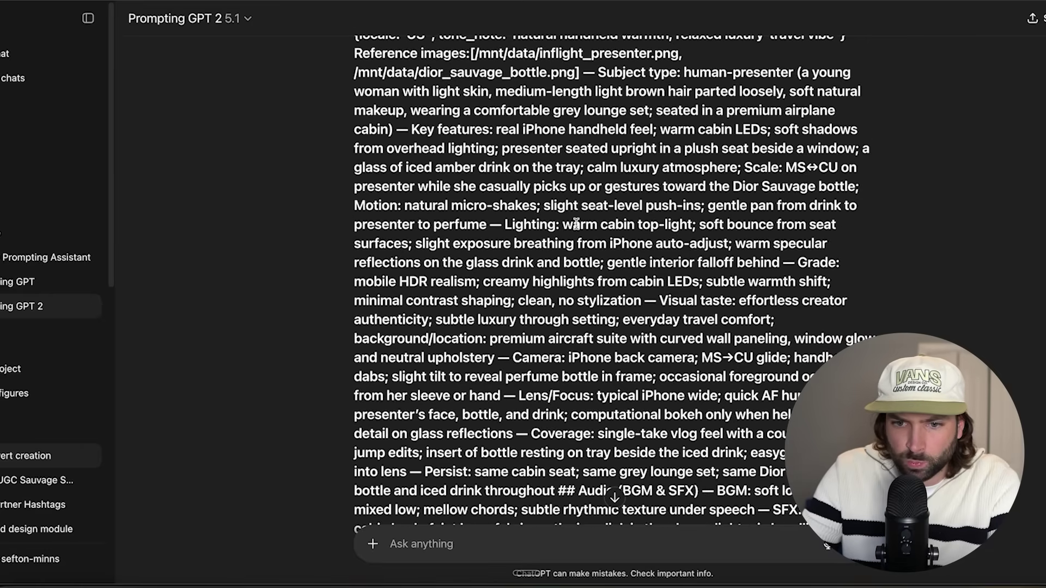
scroll(705, 228, down, 3)
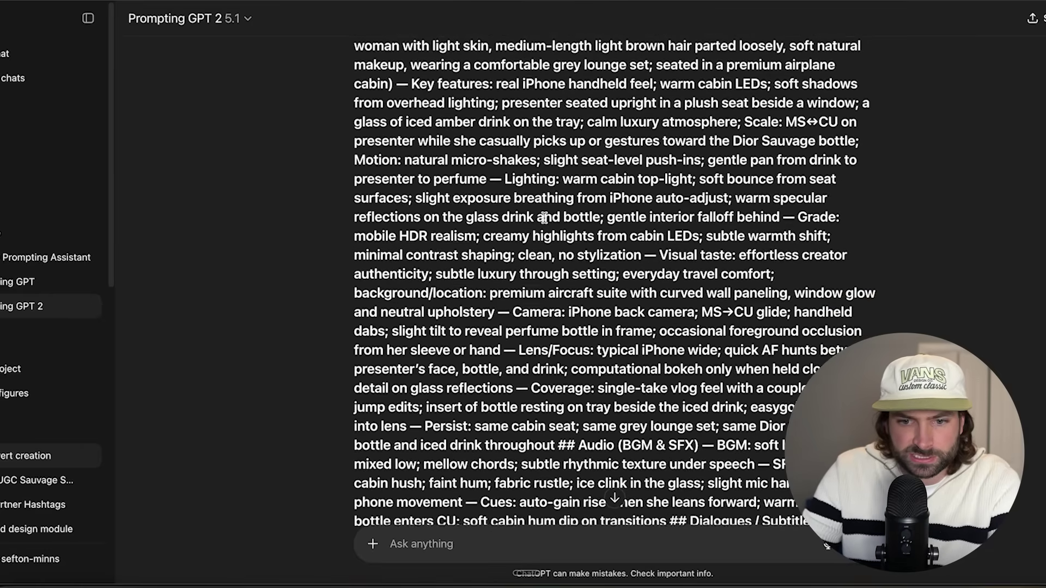
scroll(549, 220, down, 3)
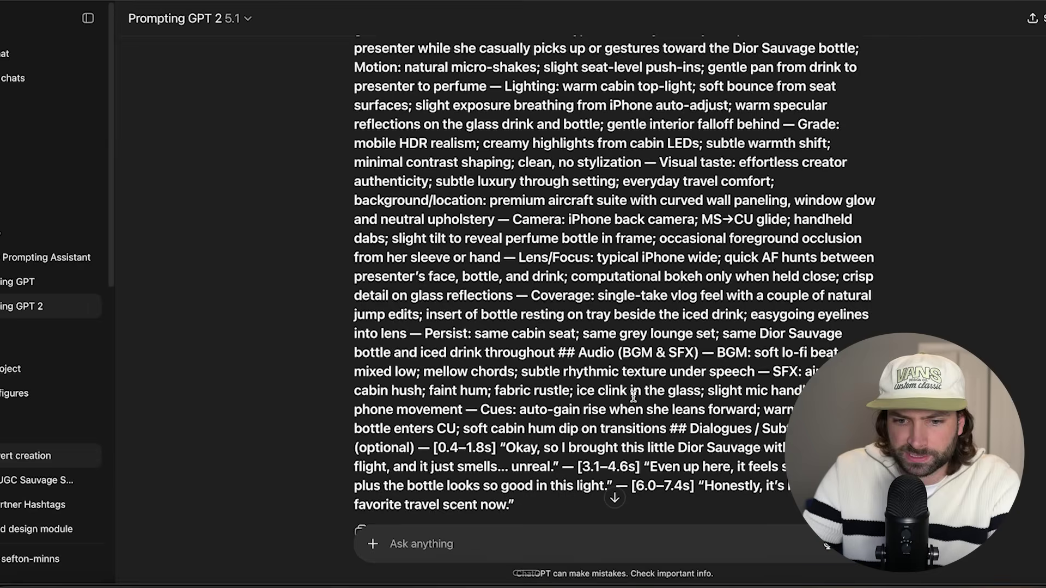
scroll(546, 492, down, 1)
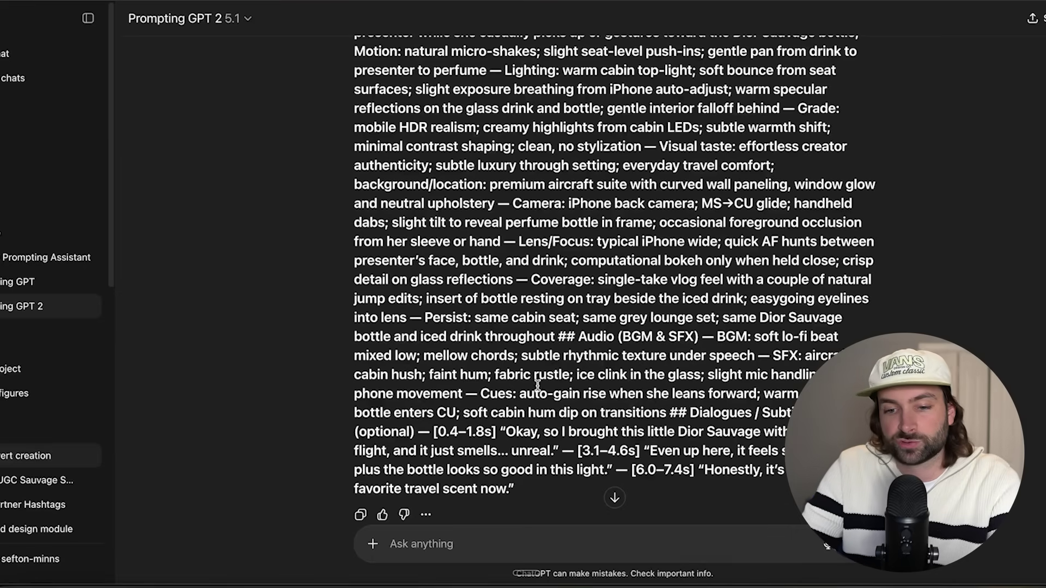
drag(652, 450, 703, 452)
click(671, 444)
click(744, 453)
drag(354, 470, 599, 472)
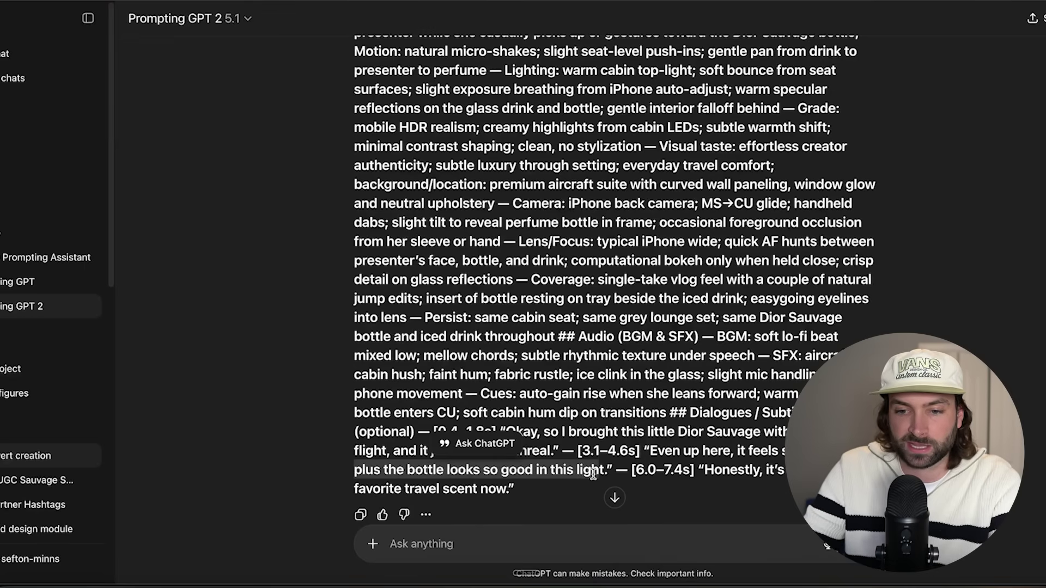
click(571, 464)
scroll(570, 463, up, 1)
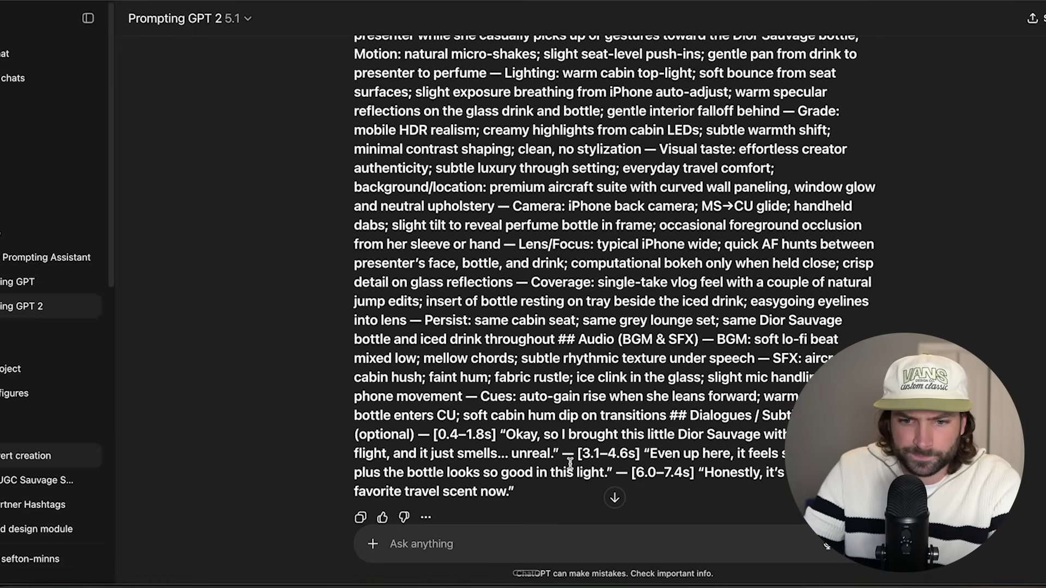
drag(507, 433, 548, 457)
drag(644, 454, 545, 479)
click(583, 487)
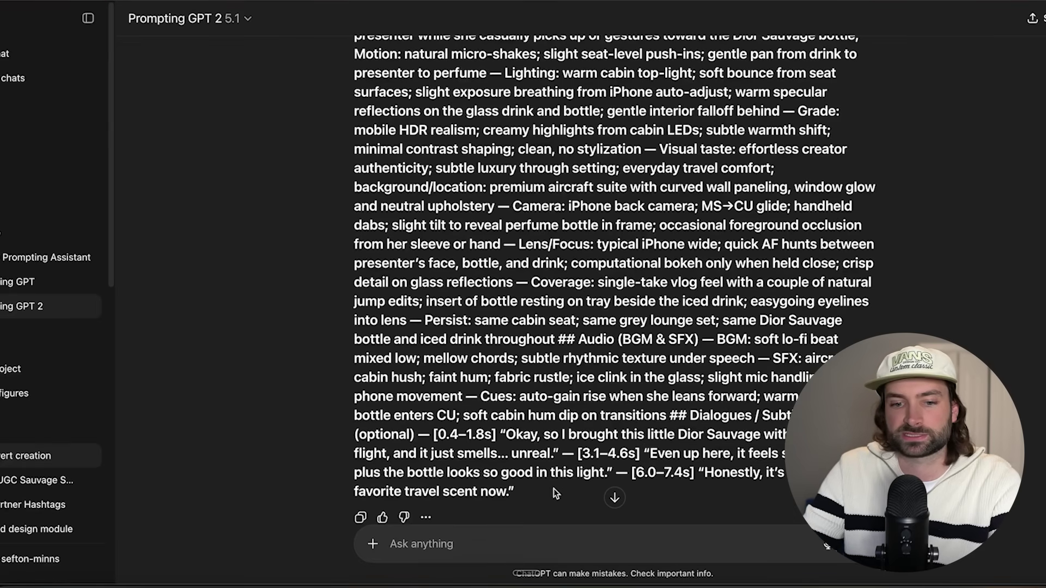
Step: Copy the in-flight Dior prompt, switch to Arcads, leave the template picker, replace the old video prompt with it and generate the video
drag(732, 462, 365, 132)
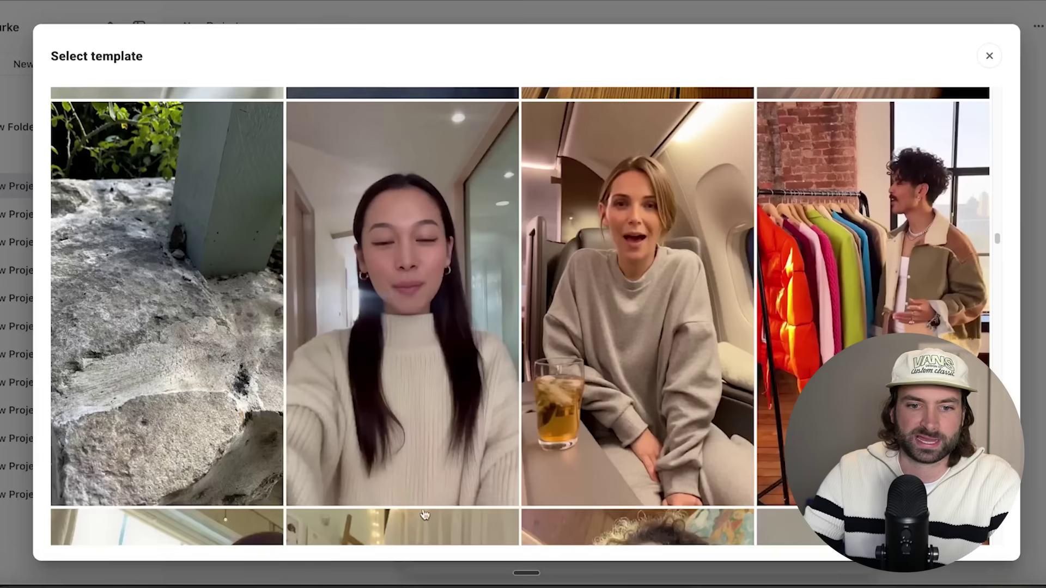
click(988, 57)
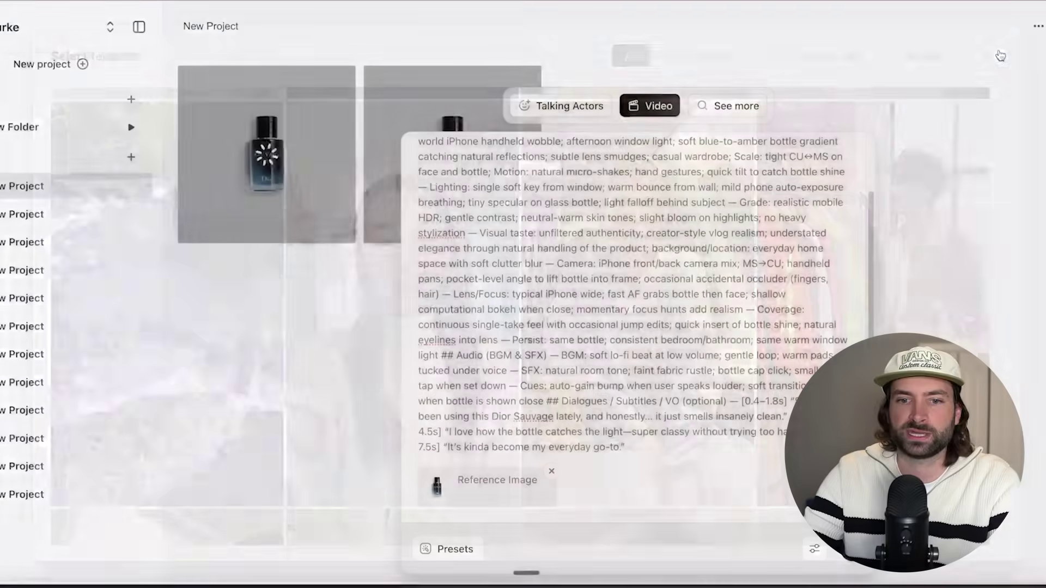
key(ctrl+a)
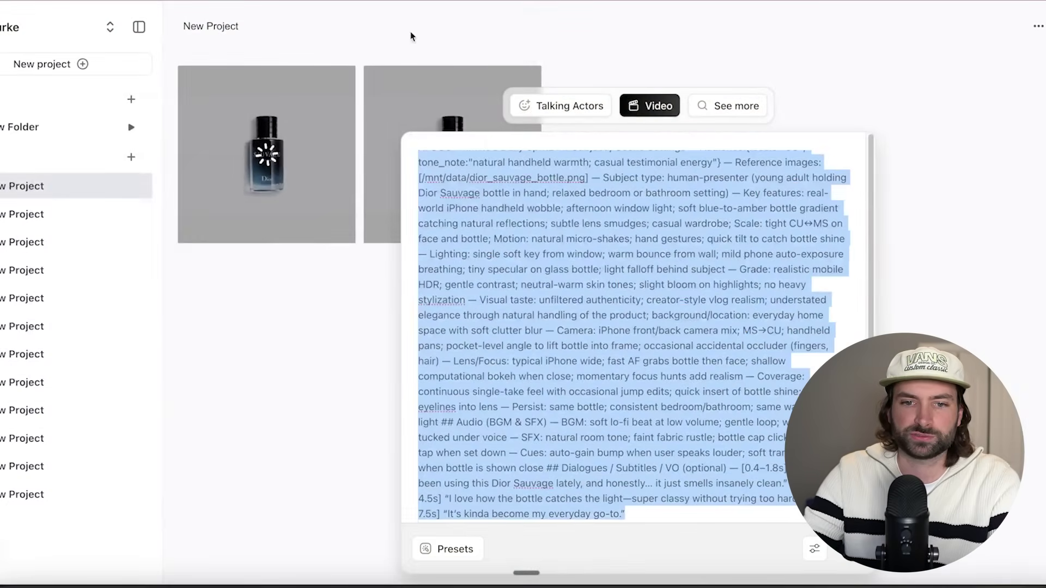
key(ctrl+v)
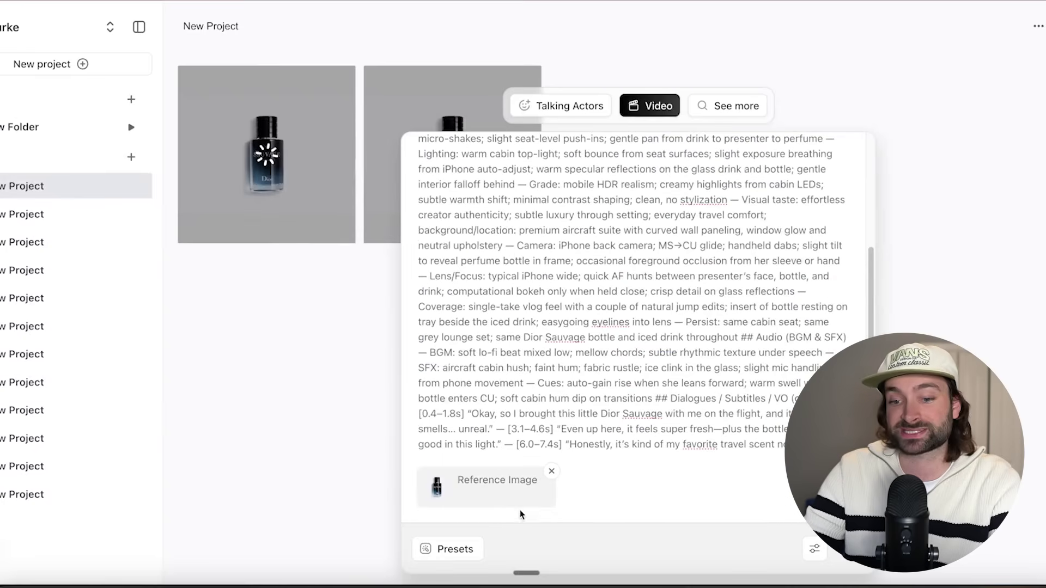
key(Return)
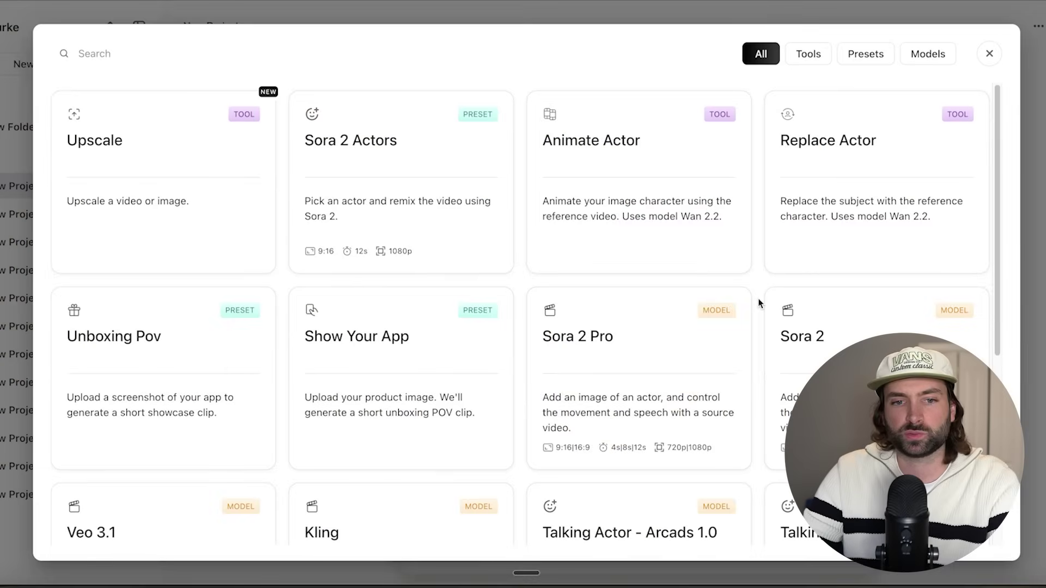
Step: Browse the catalogue of generation tools and models and choose Veo 3.1 for the video
scroll(759, 304, down, 3)
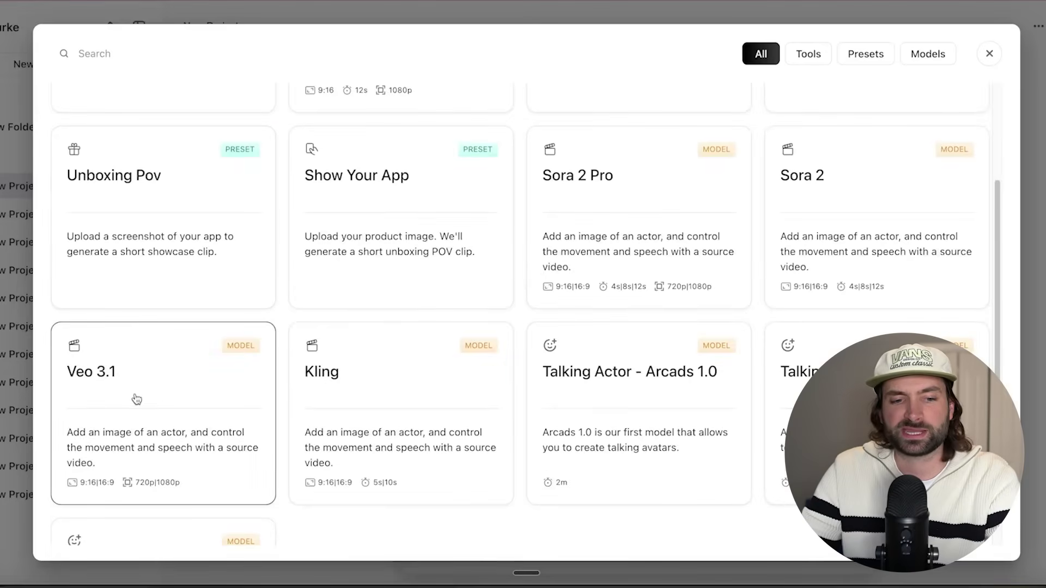
click(158, 393)
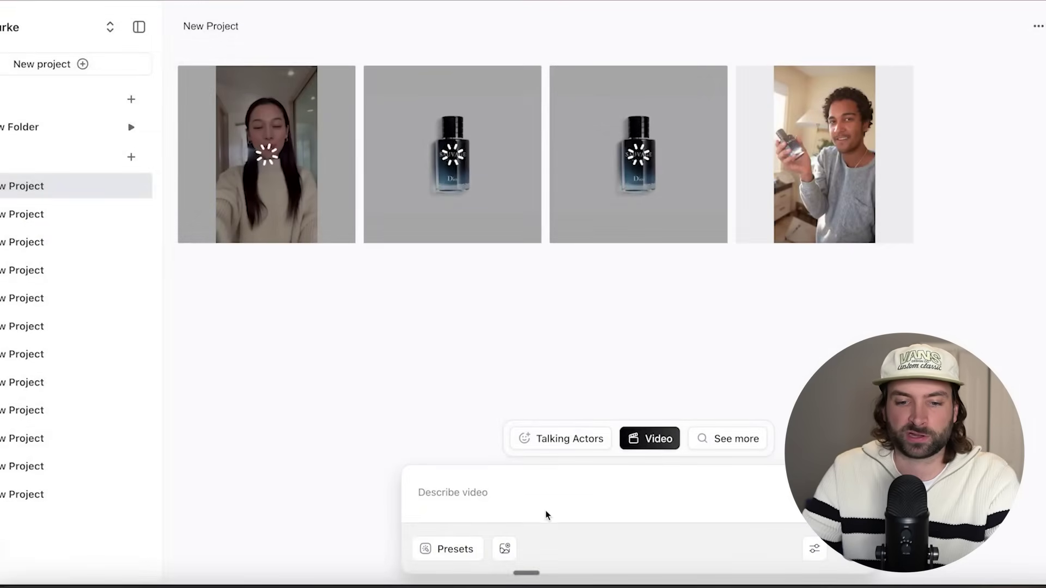
click(505, 549)
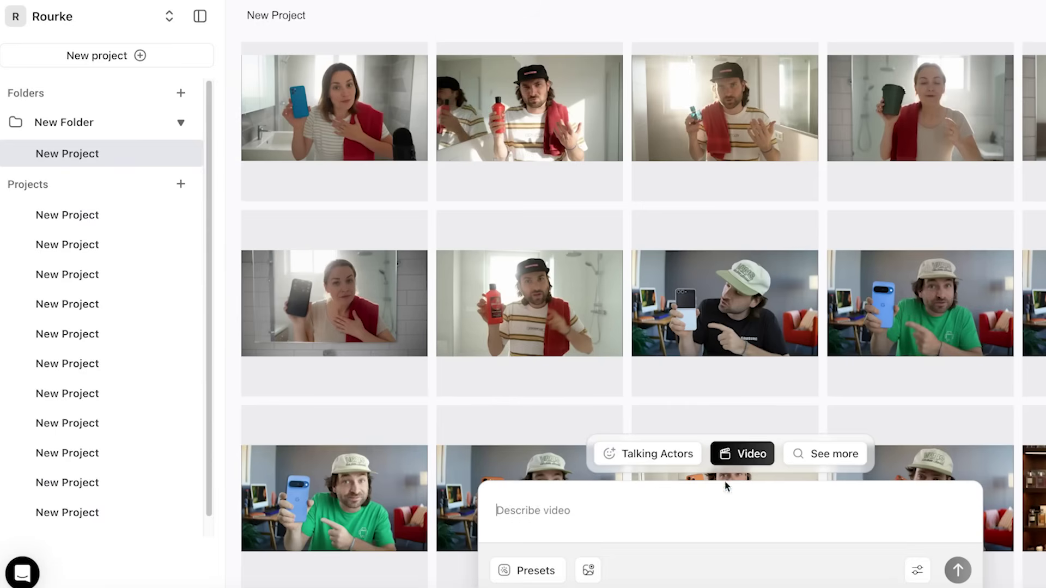
Step: Switch to Talking Actors and start creating a custom actor generated from a prompt and reference images
click(659, 457)
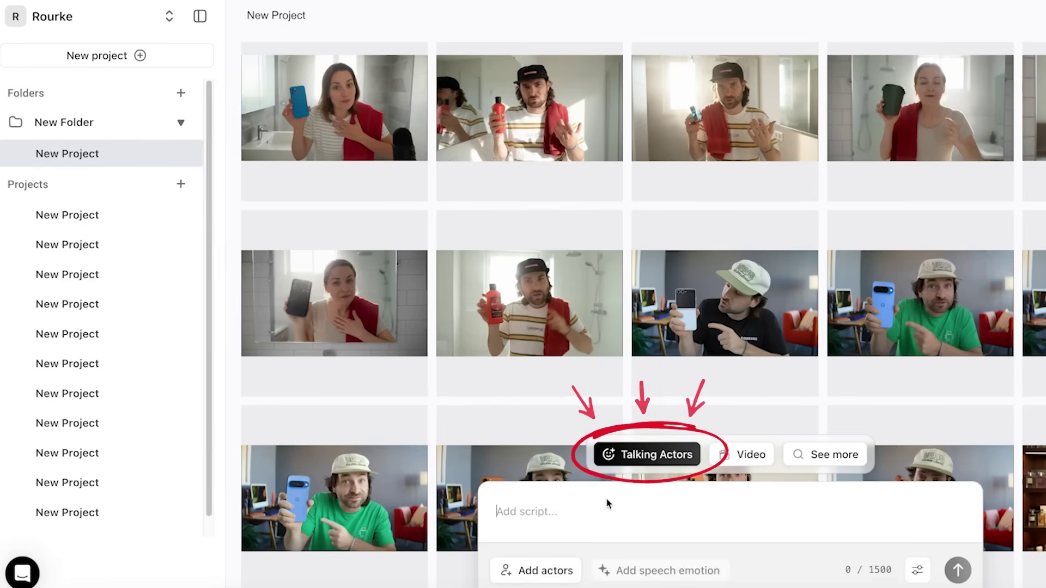
click(546, 570)
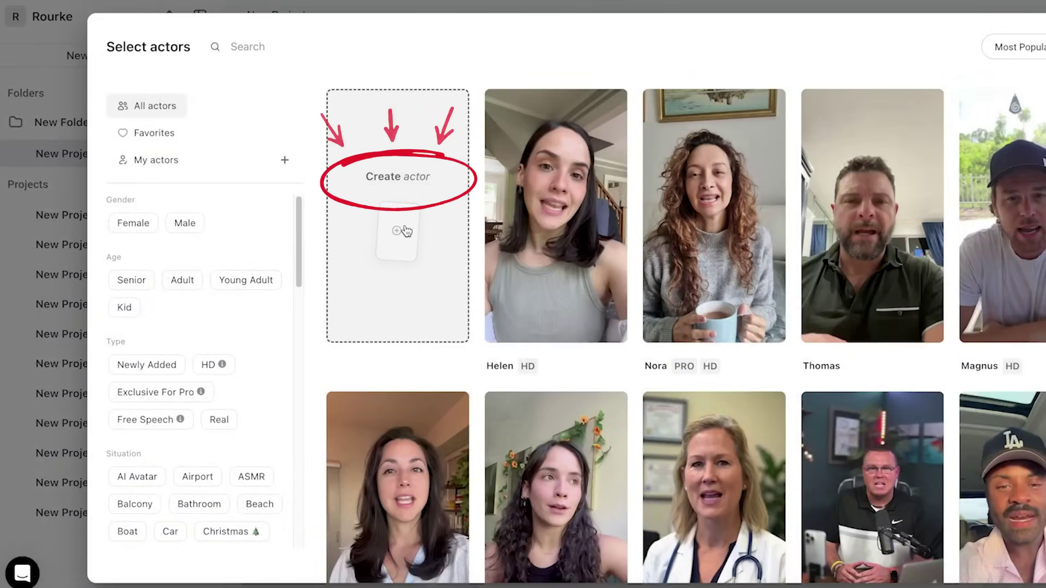
click(406, 232)
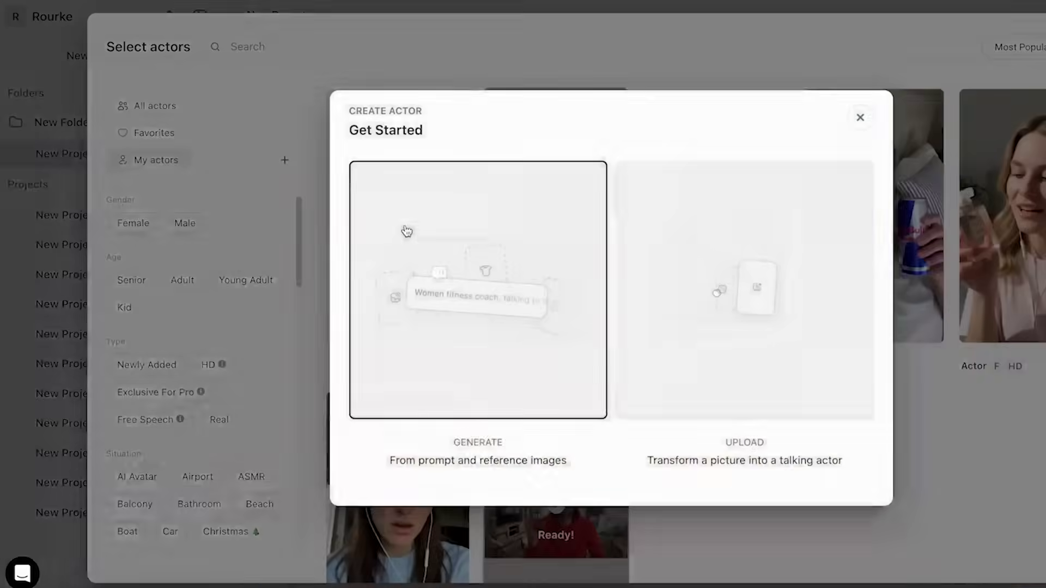
click(474, 275)
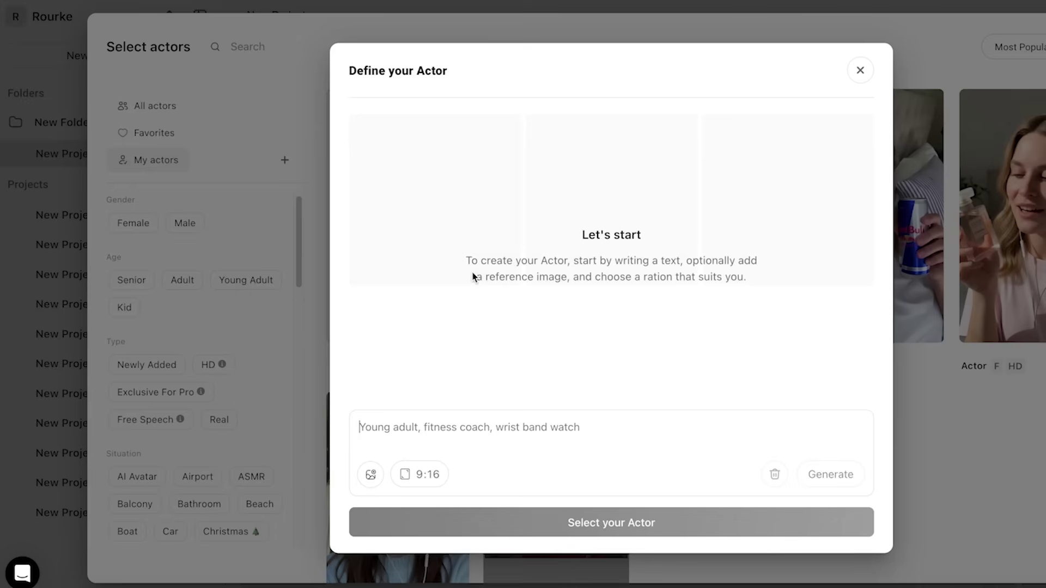
Step: Search the Mac for "dior sauvag" and attach a Dior Sauvage bottle image as the actor's reference
click(370, 474)
click(986, 115)
text(dia)
key(BackSpace)
text(o)
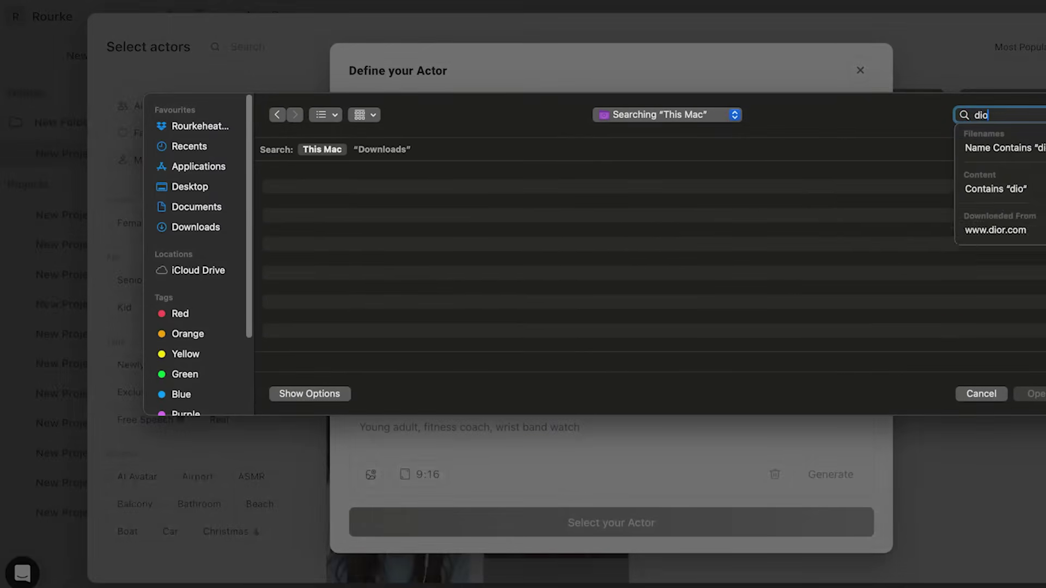
text(r sauvag)
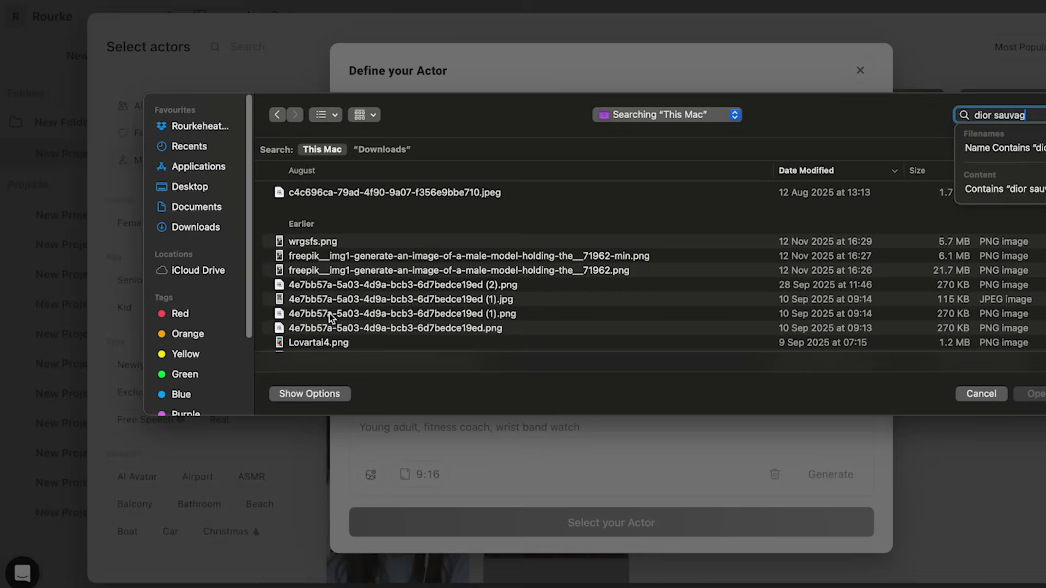
scroll(330, 317, down, 10)
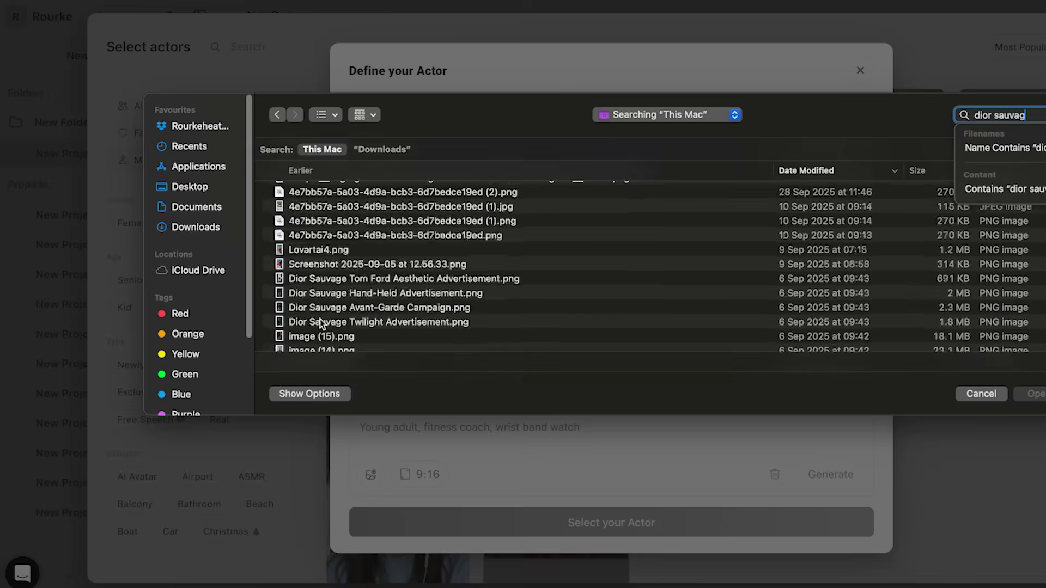
click(315, 261)
double_click(315, 262)
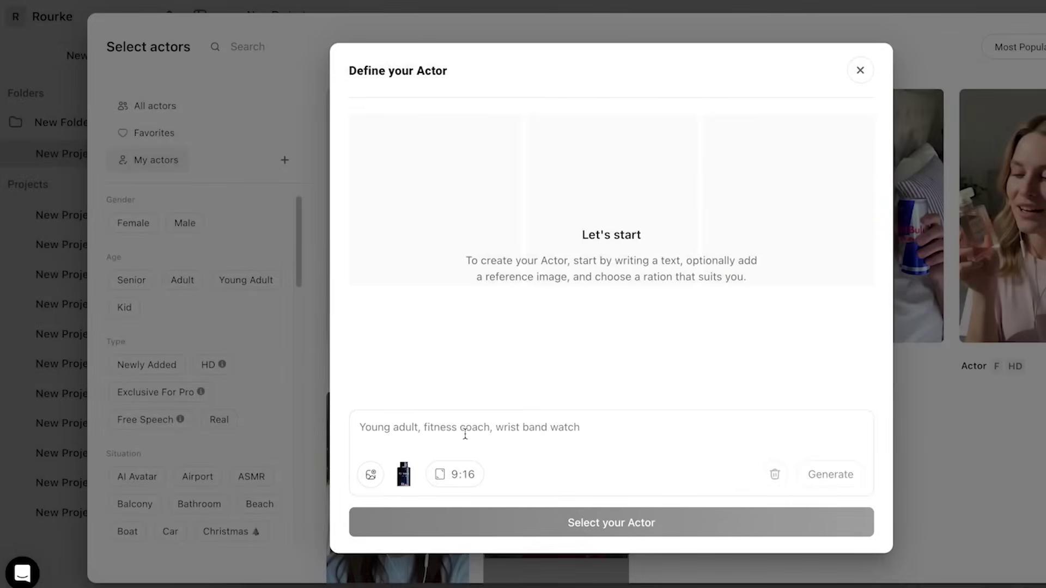
Step: Describe the actor as "a young female actress who is sat on a bed in a comfy room with warm lighting, holding a bottle of dior sauvage perfume"
click(478, 427)
text(a y)
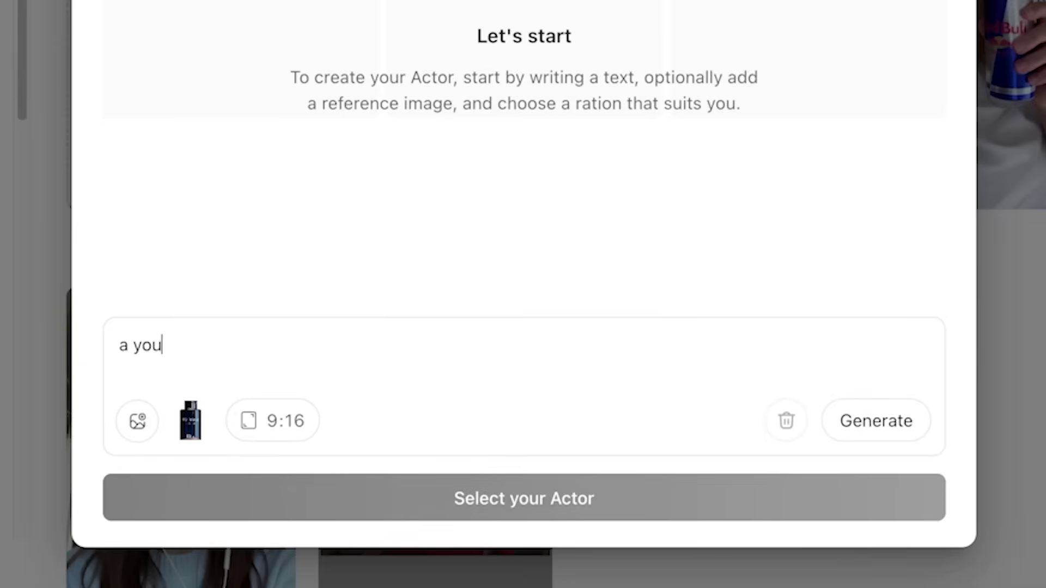
text(ng female )
text(actress who i)
text(s sat on a bed )
text(in a comfy room )
text(with warm lighti)
text(ng, holding a bo)
text(ttle of dior s)
text(auvage perfu)
Step: Finish the actor description with "fair lights in the background, iphone camera quality." and generate the actor images
text(me, fair l)
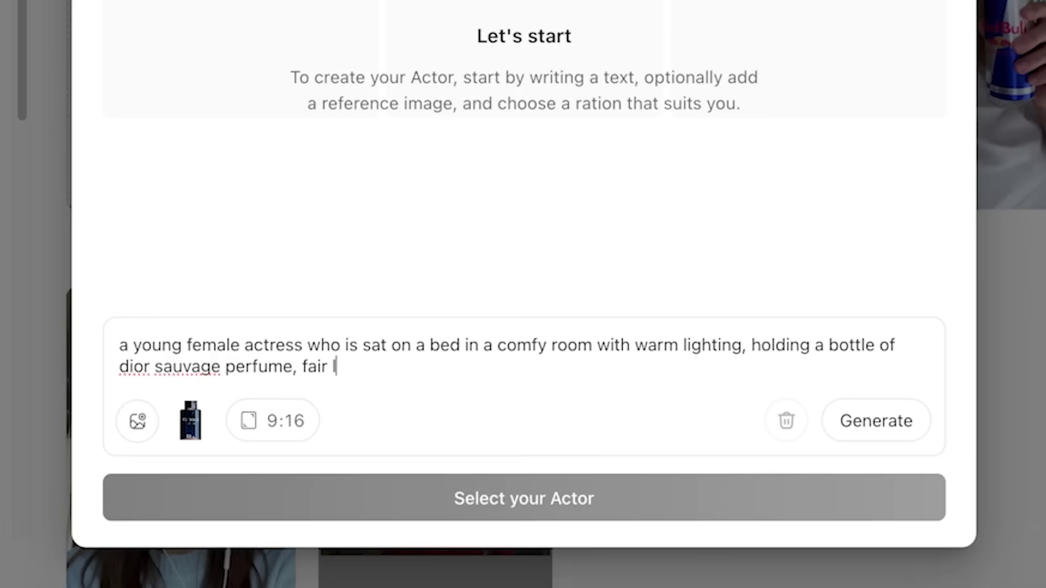
text(ights in the back)
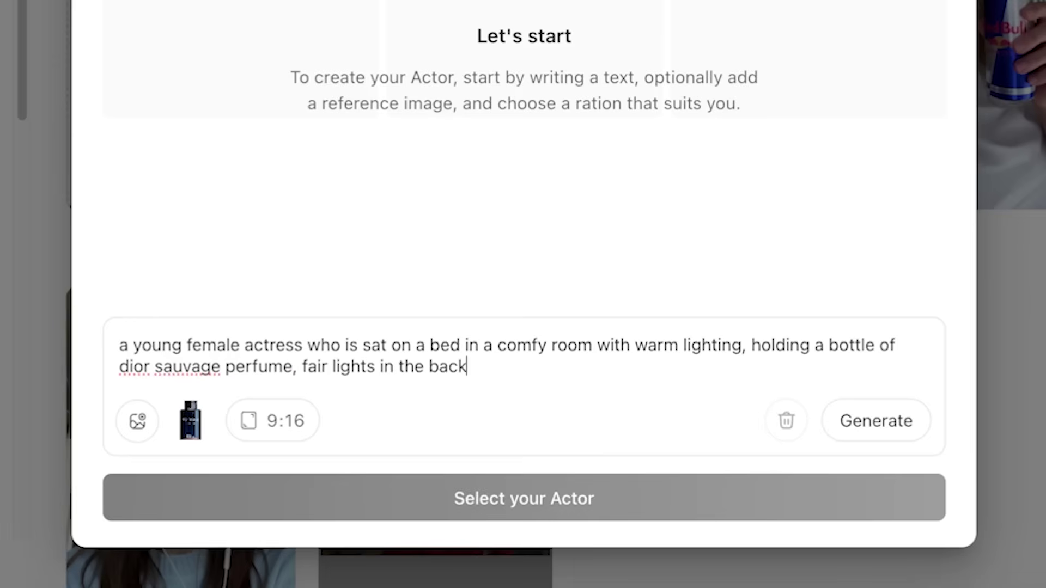
text(ground, ipho)
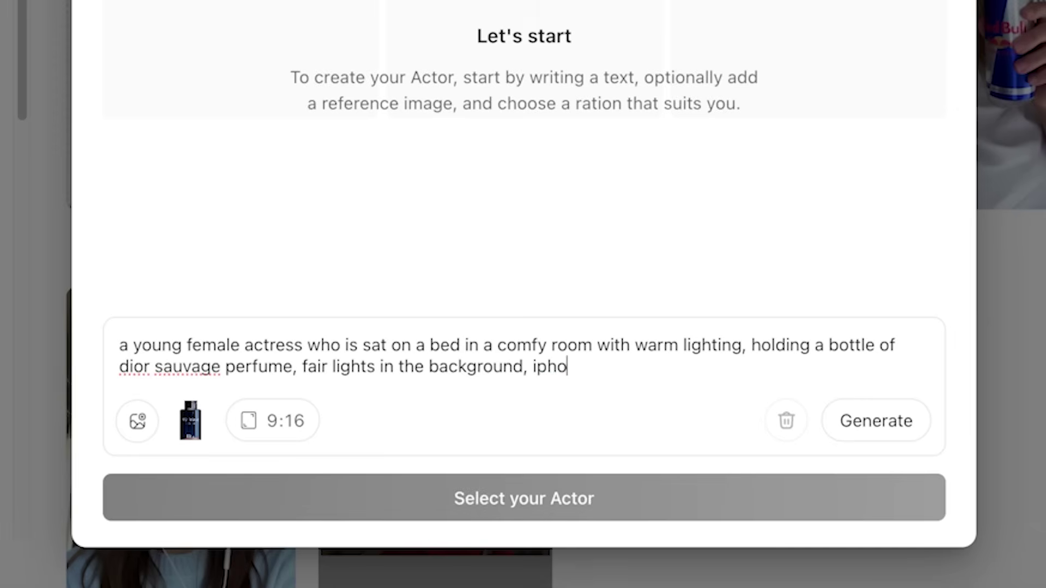
text(ne camer)
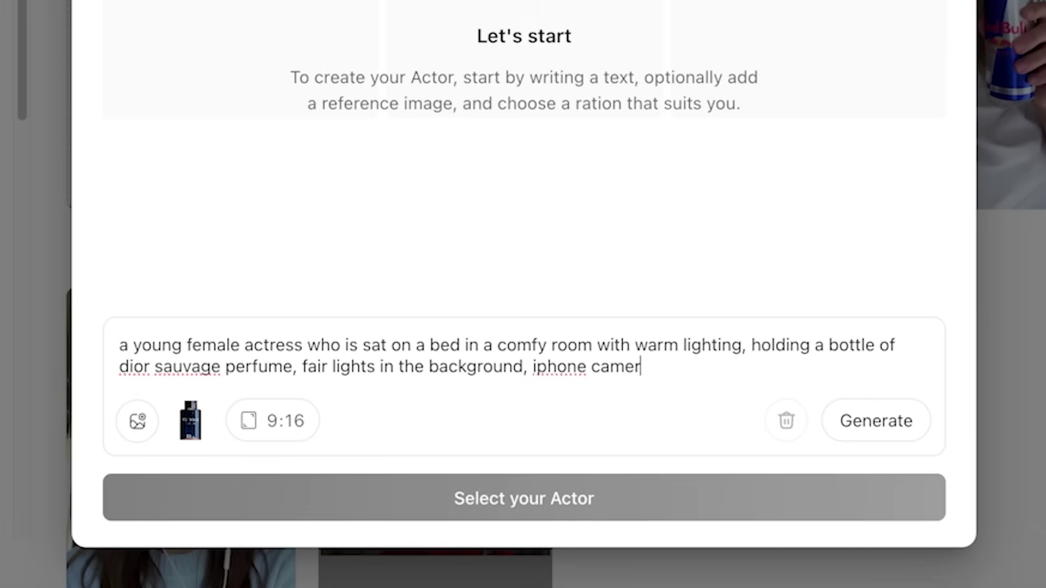
text(a cuality.)
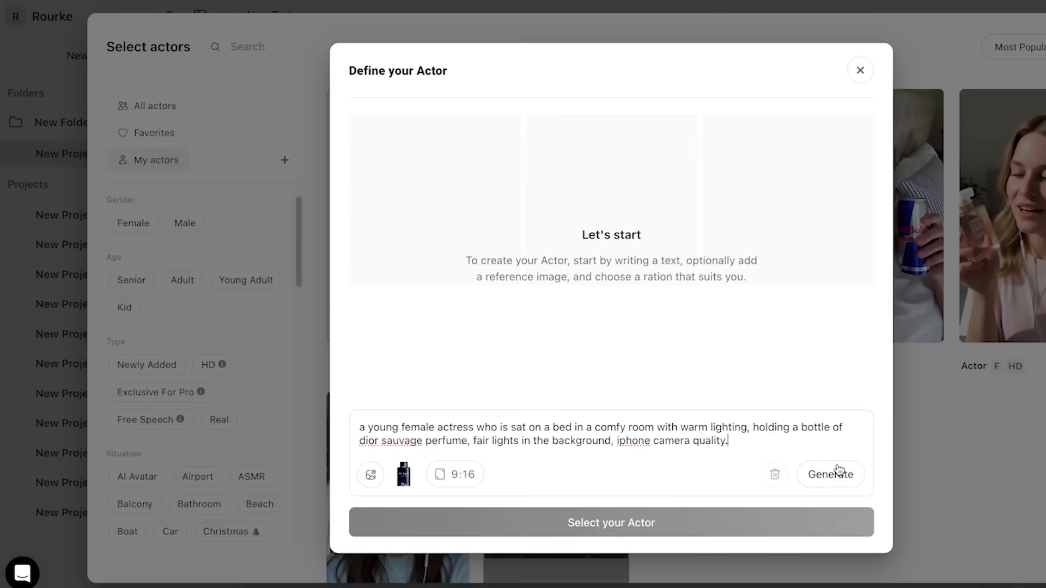
click(839, 472)
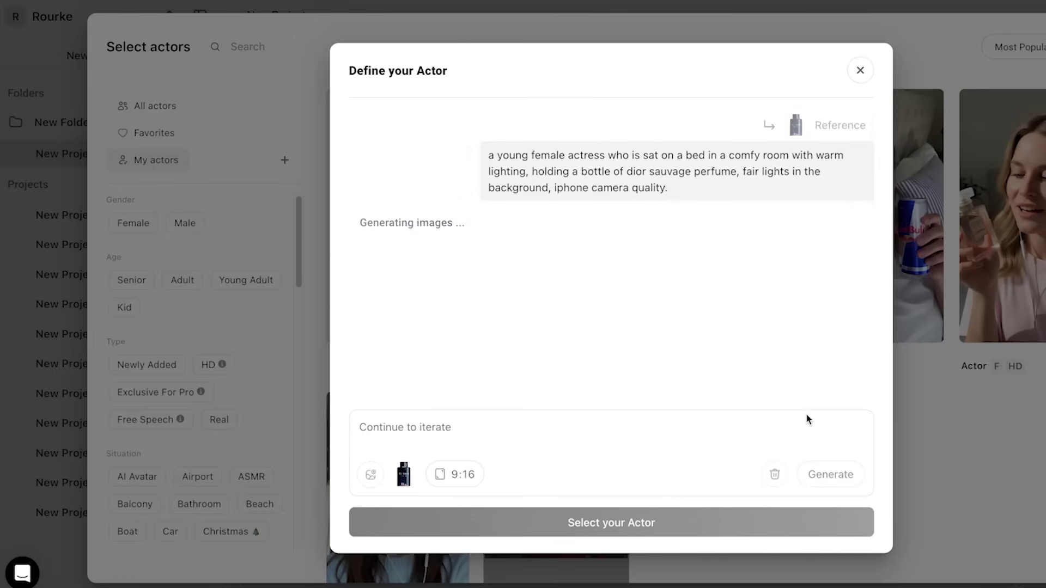
Step: Preview the generated actor images and download the middle one of the woman holding the bottle on the bed
mouse_move(617, 304)
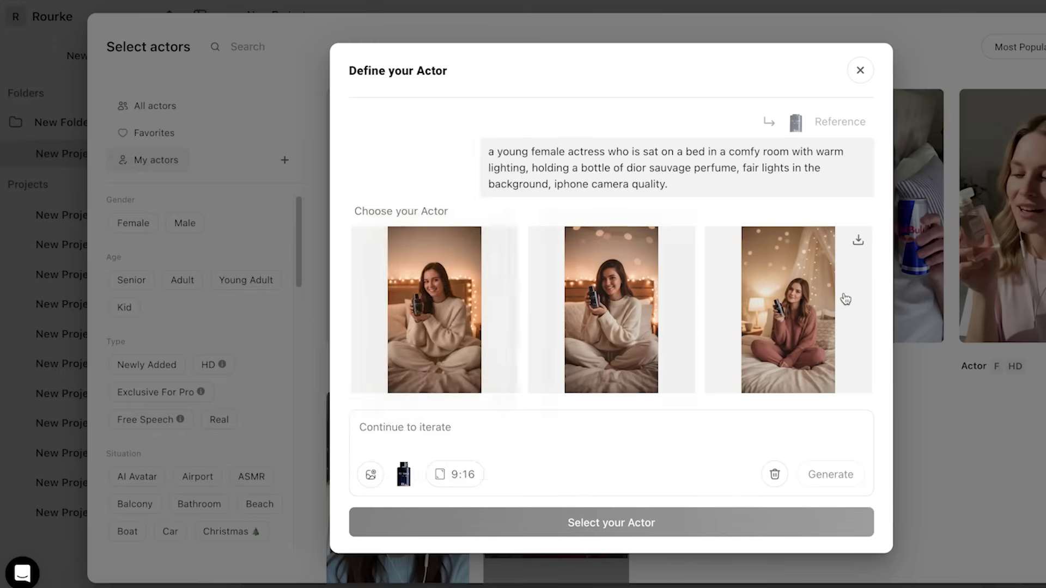
mouse_move(473, 302)
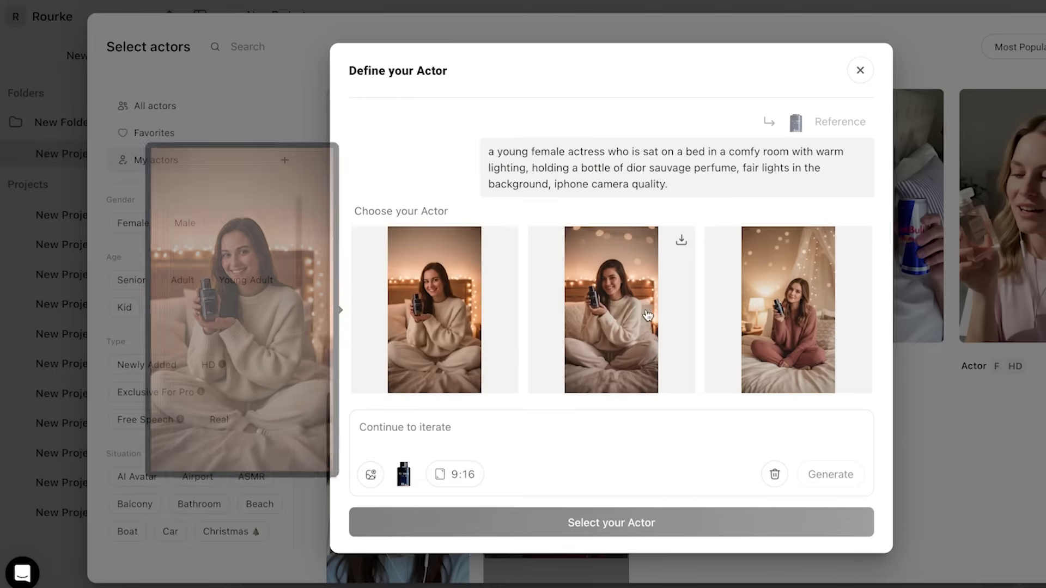
mouse_move(646, 313)
click(680, 241)
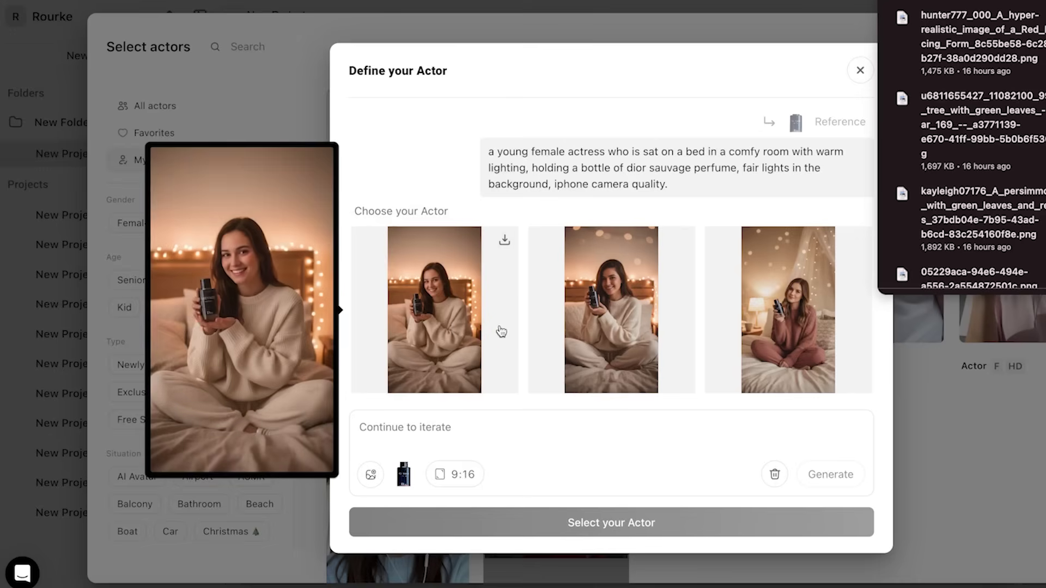
mouse_move(745, 324)
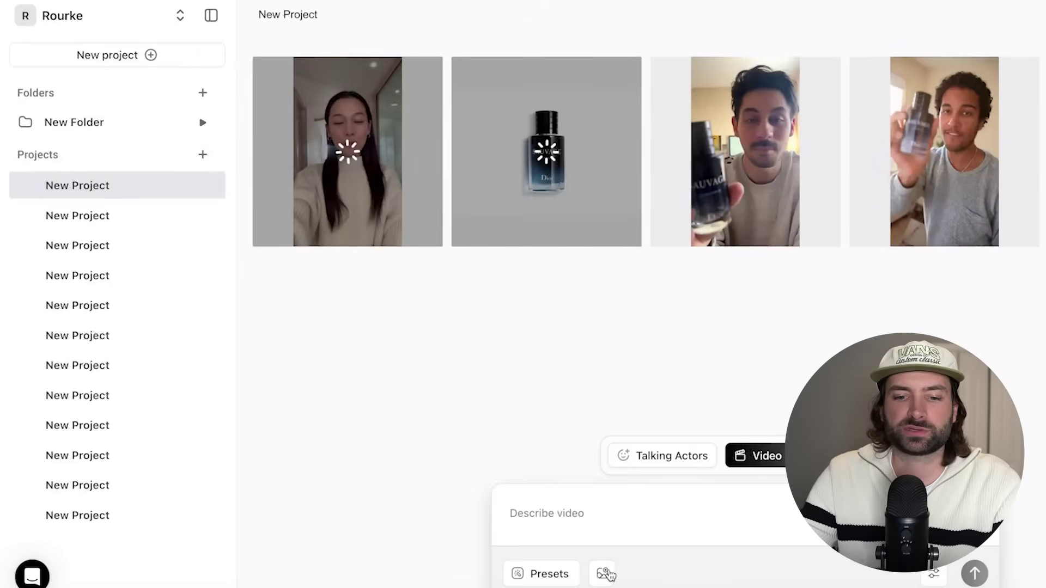
Step: Add the image of the dark-haired man holding the bottle in the black-and-white bedroom as the video's start frame
click(603, 573)
click(638, 511)
double_click(325, 170)
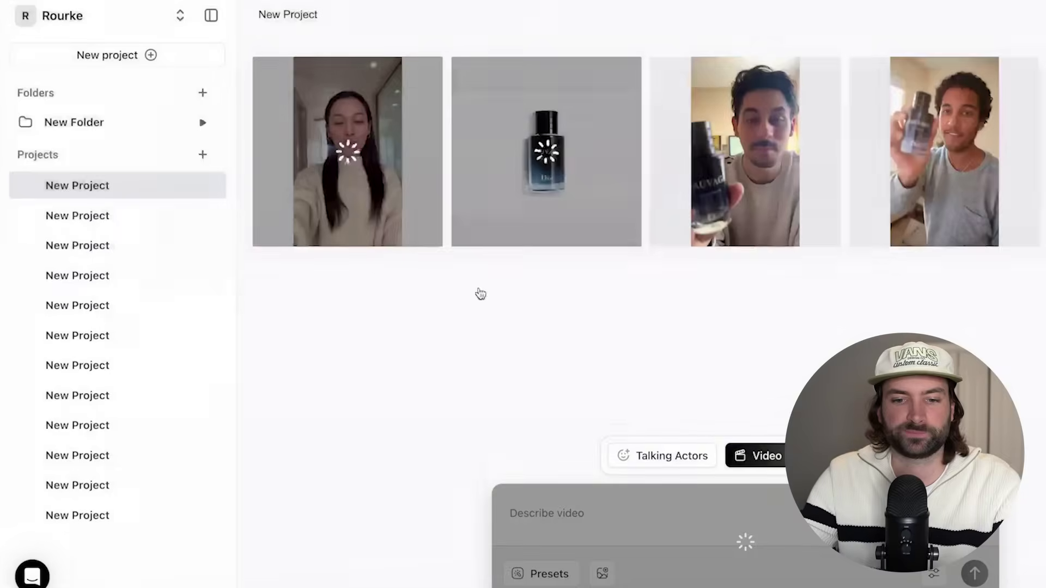
Step: Generate a video of the character holding the perfume bottle out to camera, saying "This perfume bottle has been everything for me recently. I am obsessed with it."
click(557, 463)
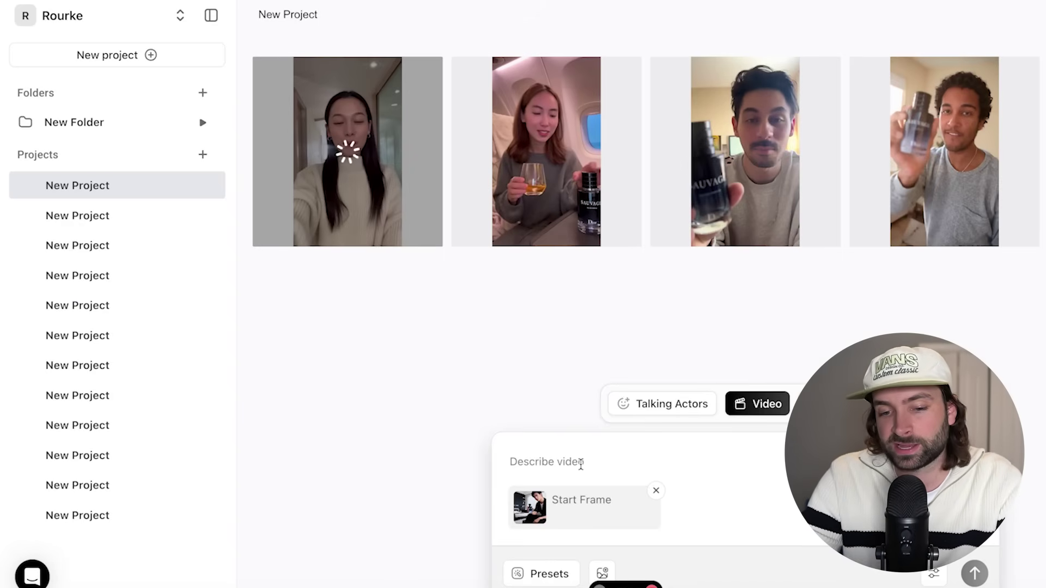
click(581, 464)
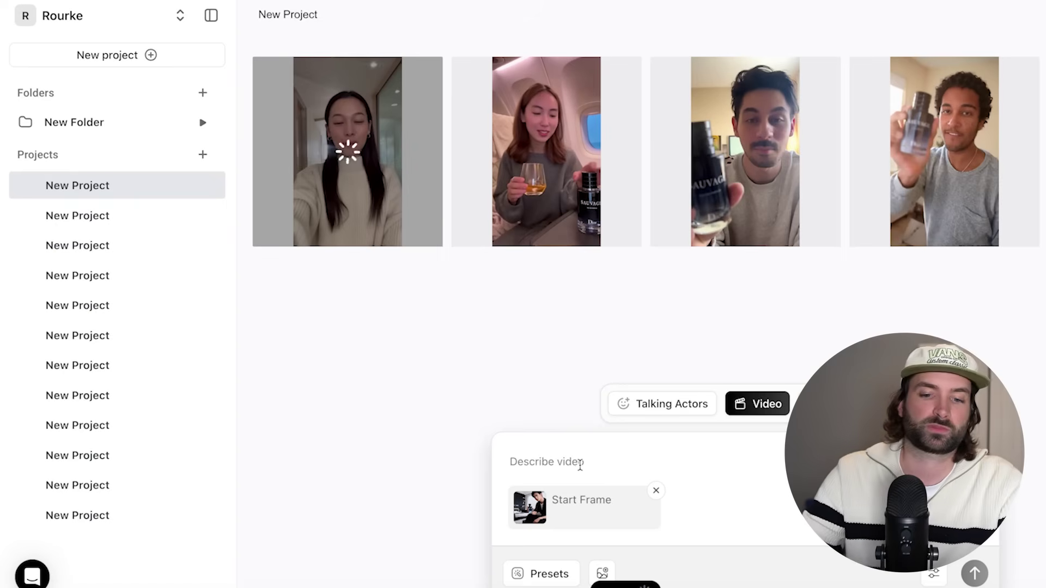
key(ctrl+v)
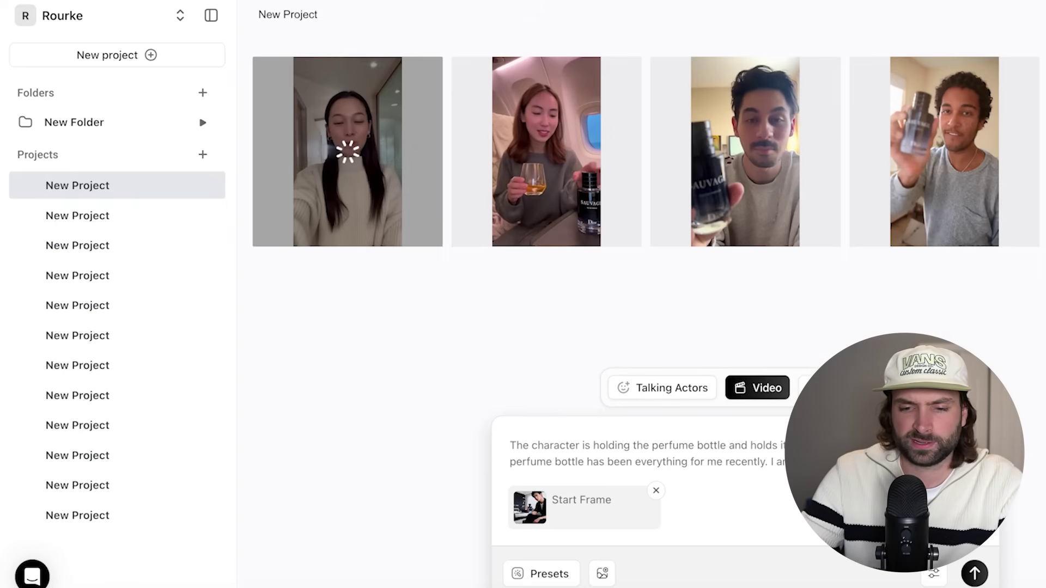
click(978, 579)
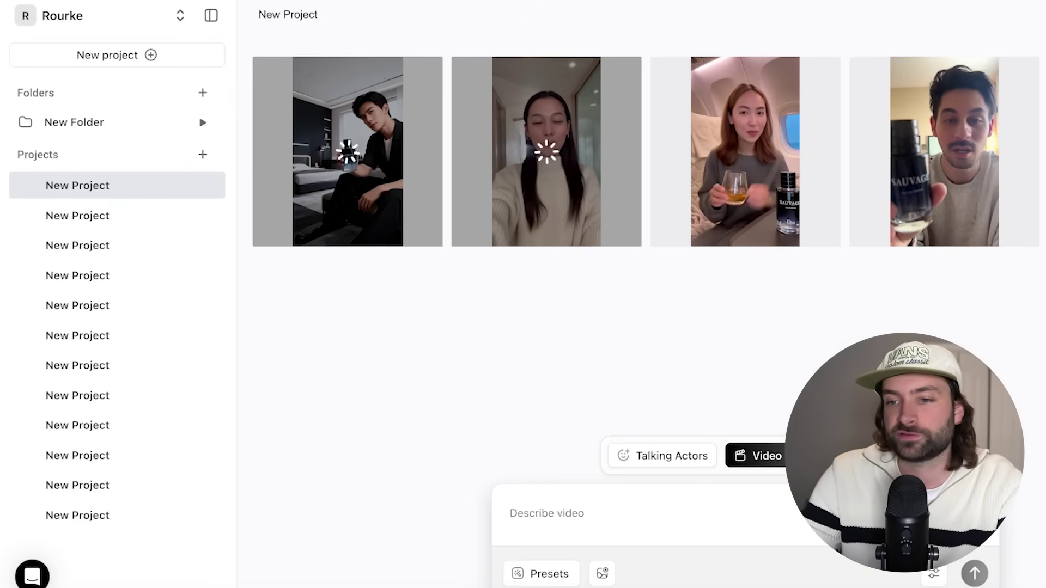
Step: Play back the generated Sora 2 Pro videos of the moustached man with the bottle and the woman on the plane
click(944, 152)
click(263, 446)
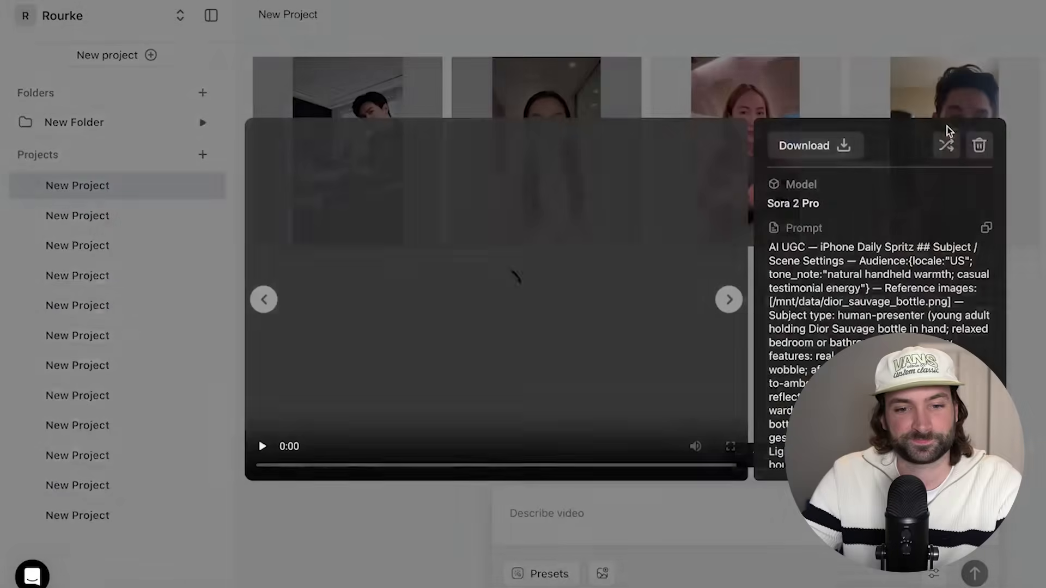
click(255, 447)
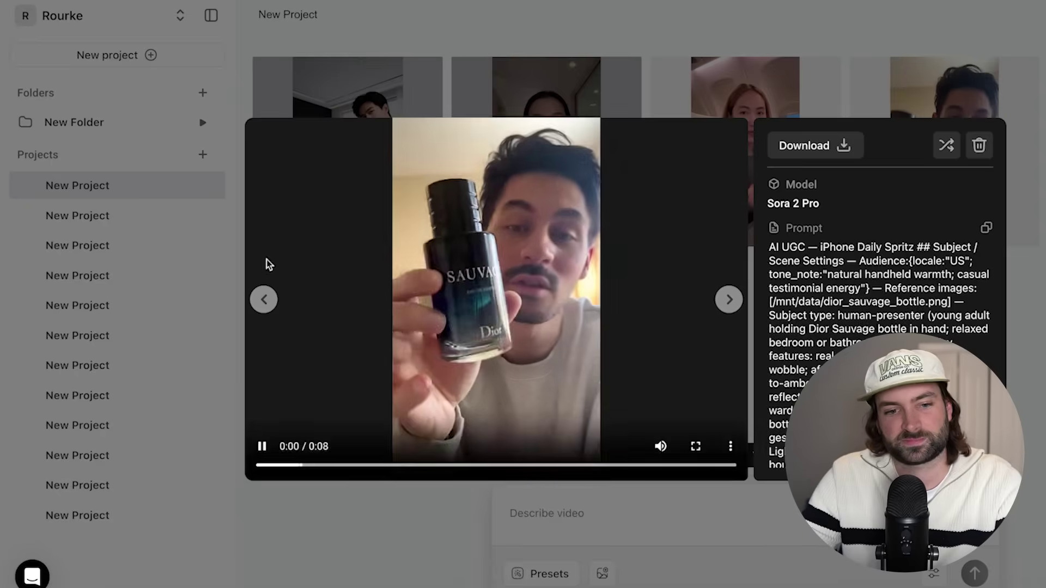
click(266, 260)
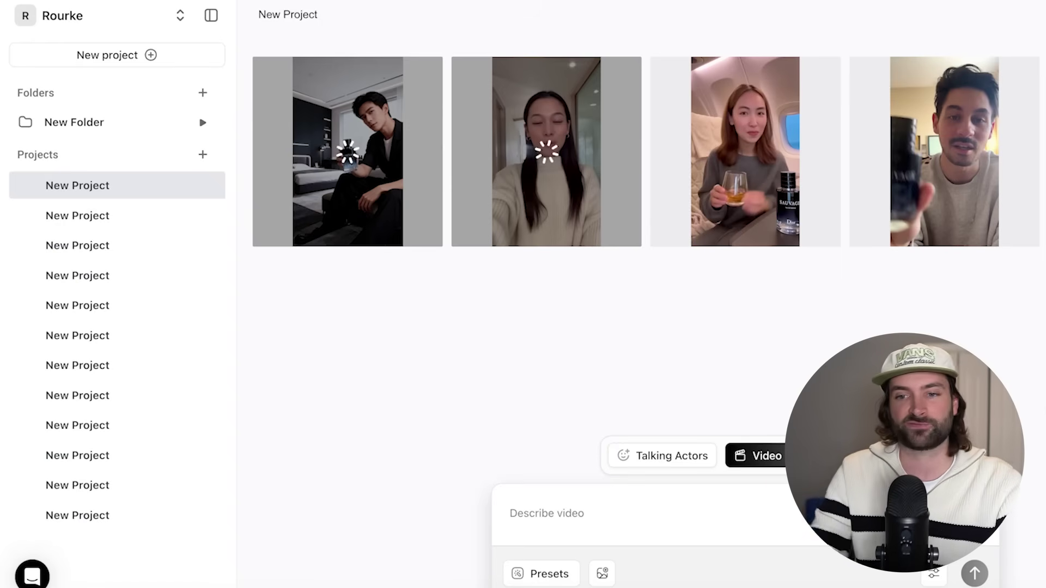
mouse_move(928, 170)
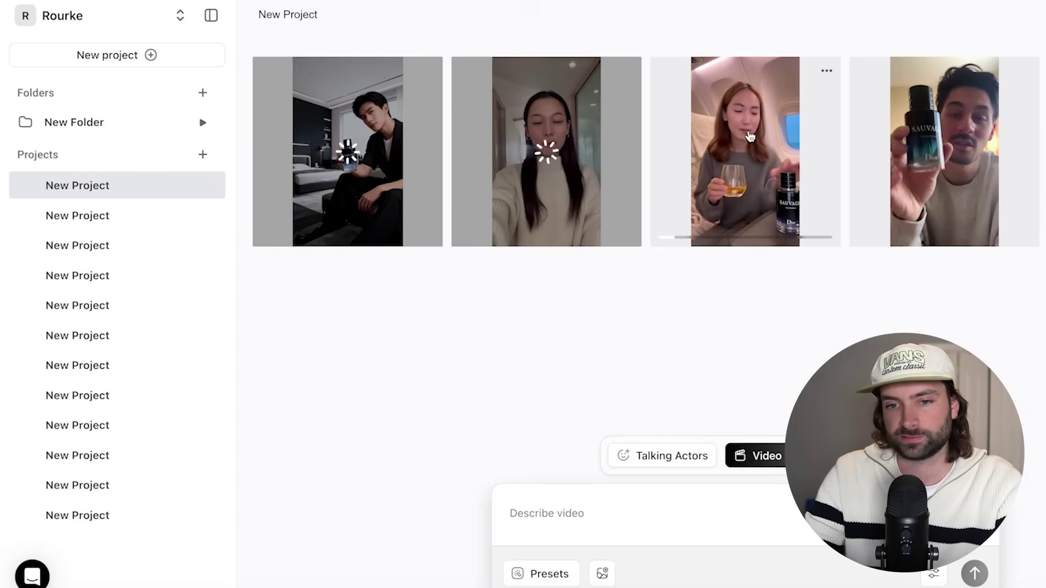
click(752, 179)
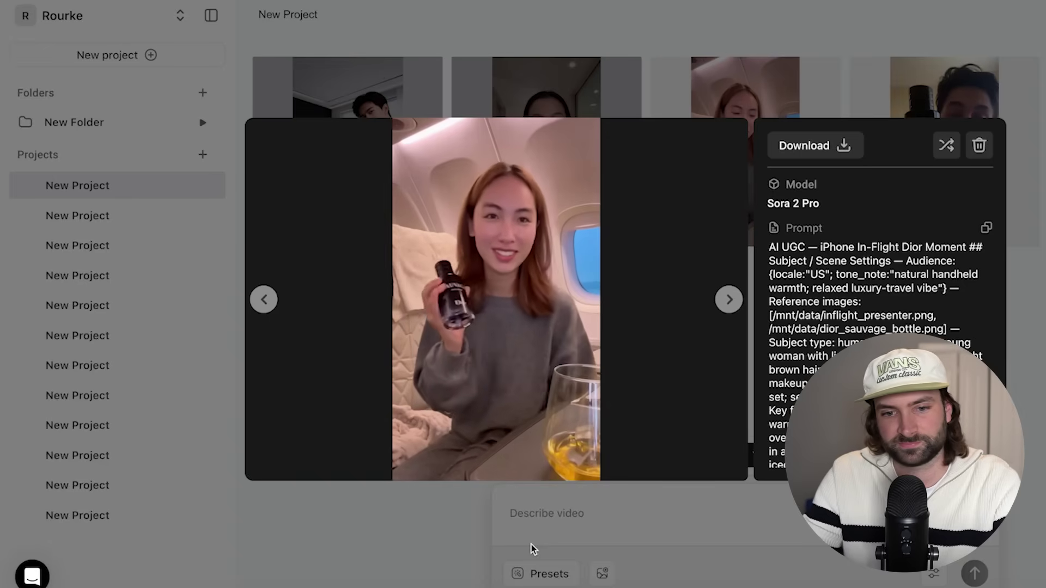
key(Escape)
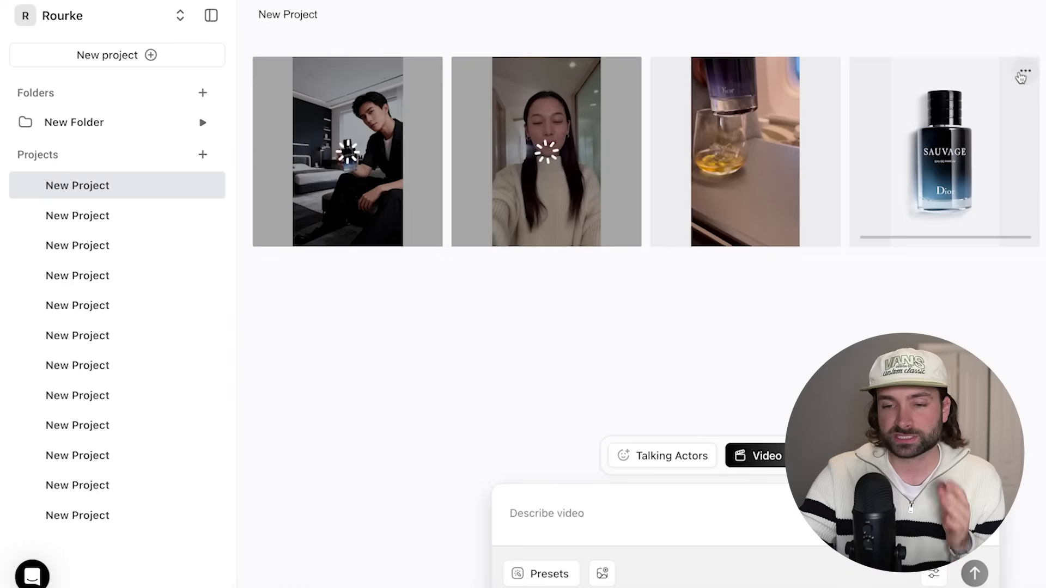
Step: Replay part of the moustached man's Dior Sauvage video to check it again, and close the preview
click(946, 130)
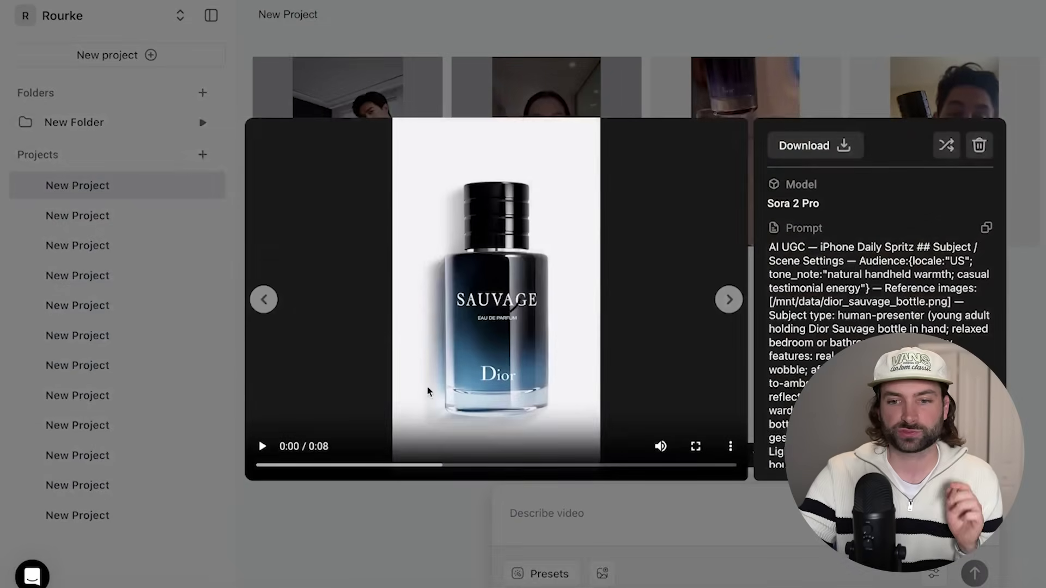
click(263, 447)
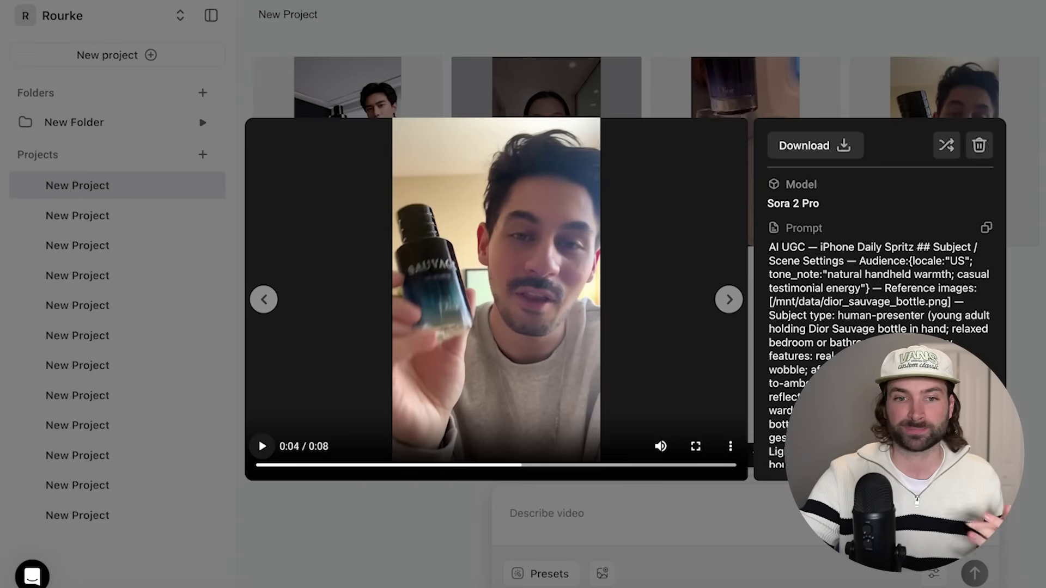
key(Escape)
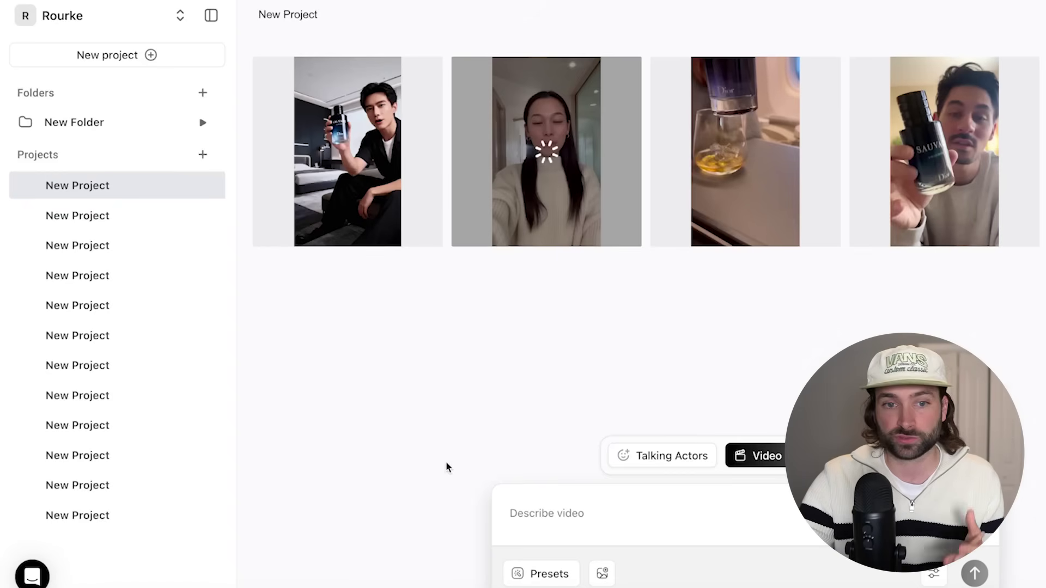
Step: Play the Veo 3.1 video of the man in the bedroom, replay its ending and opening, and close the preview
click(391, 133)
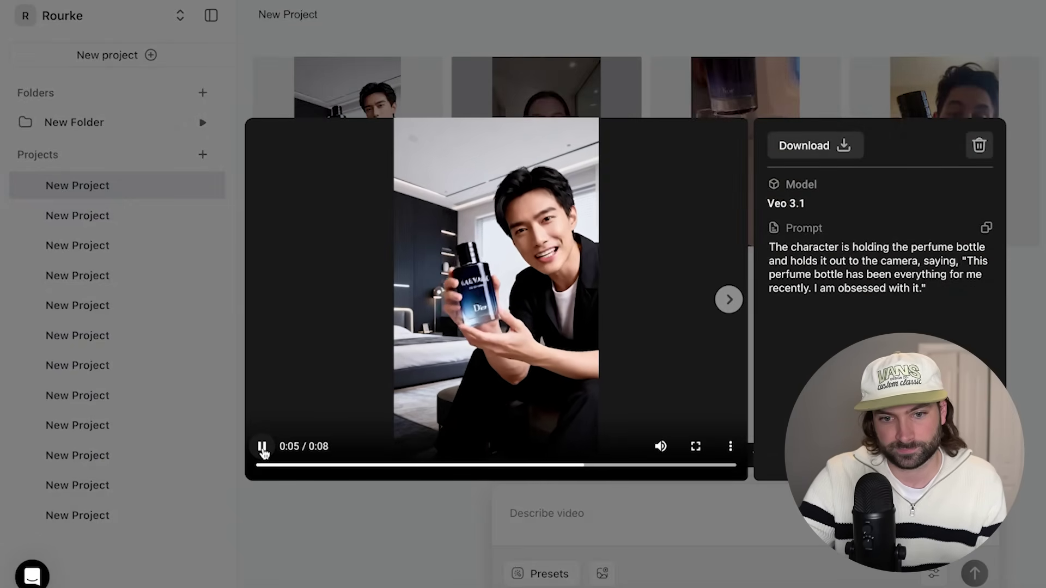
click(262, 446)
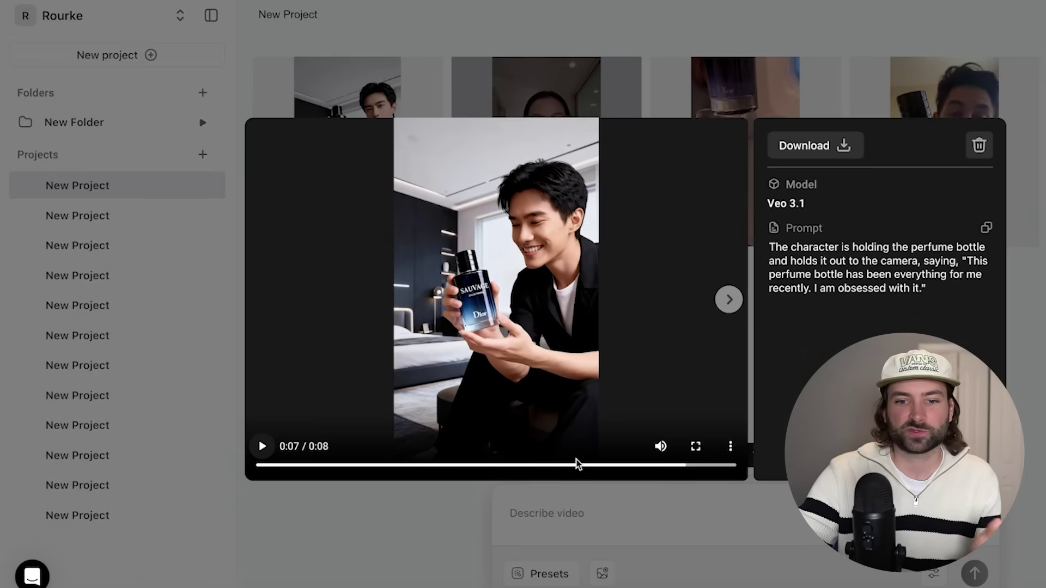
click(586, 466)
click(261, 447)
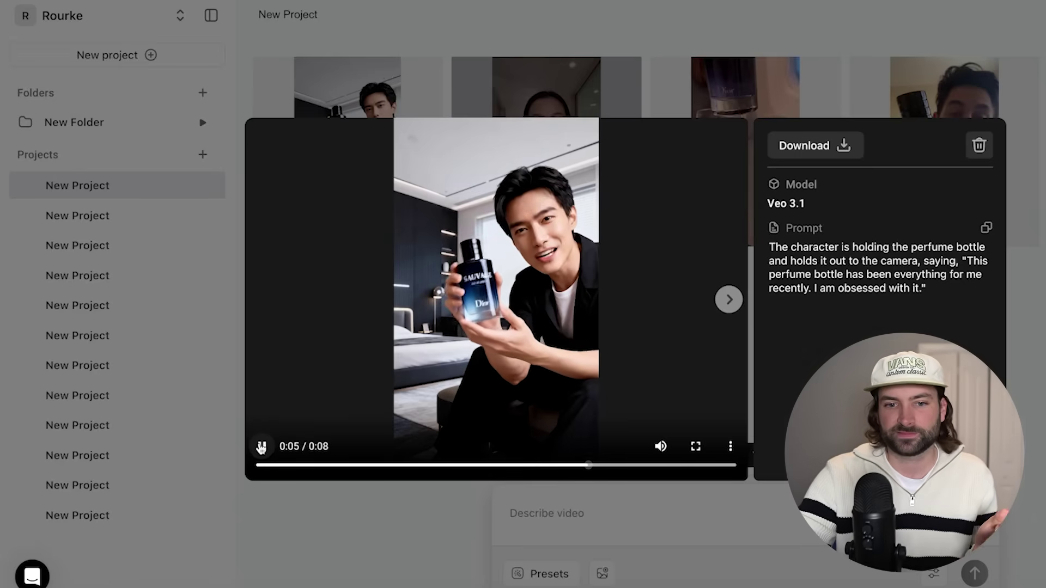
click(262, 447)
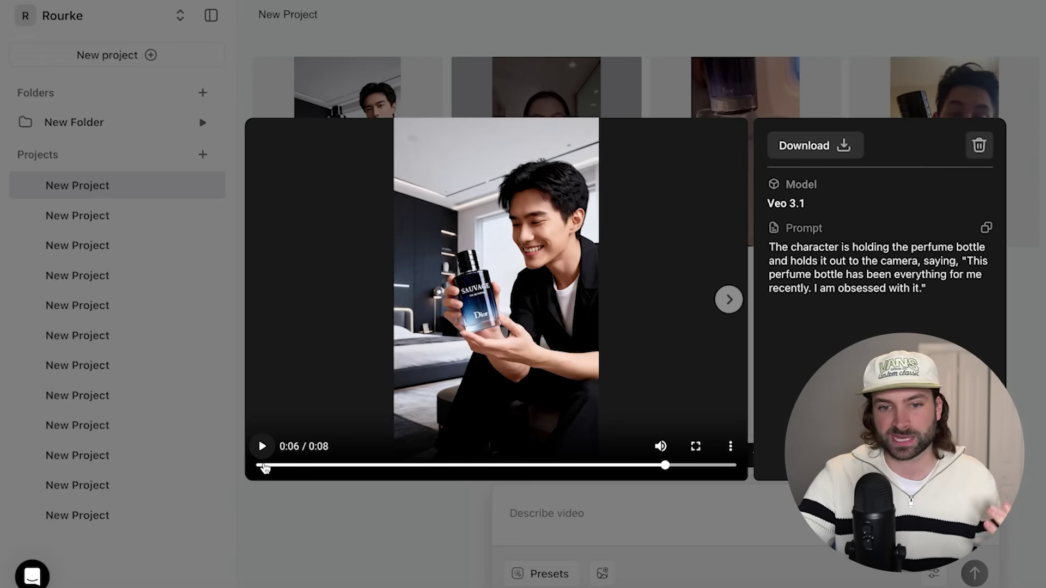
drag(502, 464, 343, 465)
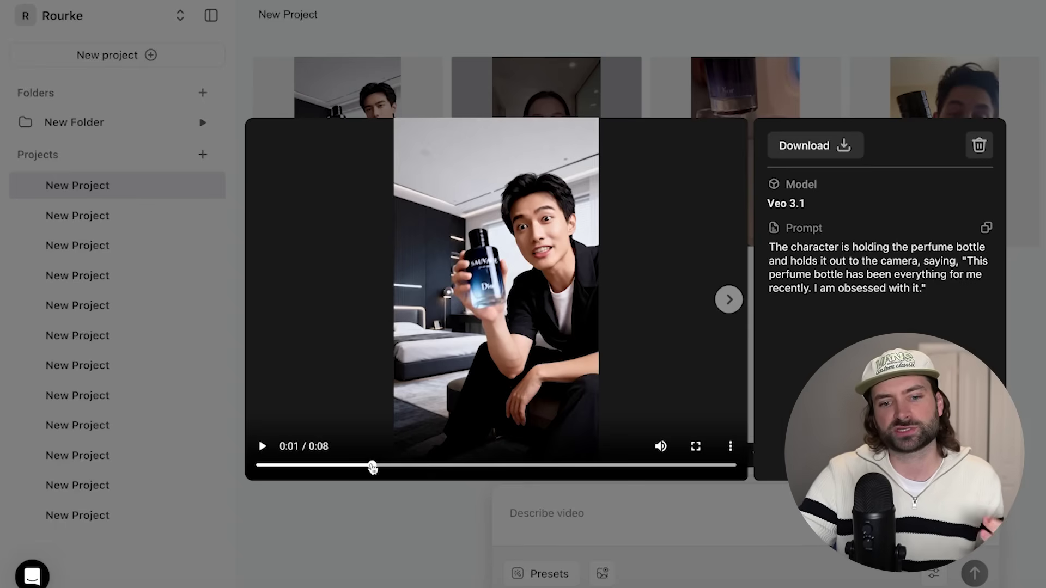
click(368, 409)
click(262, 447)
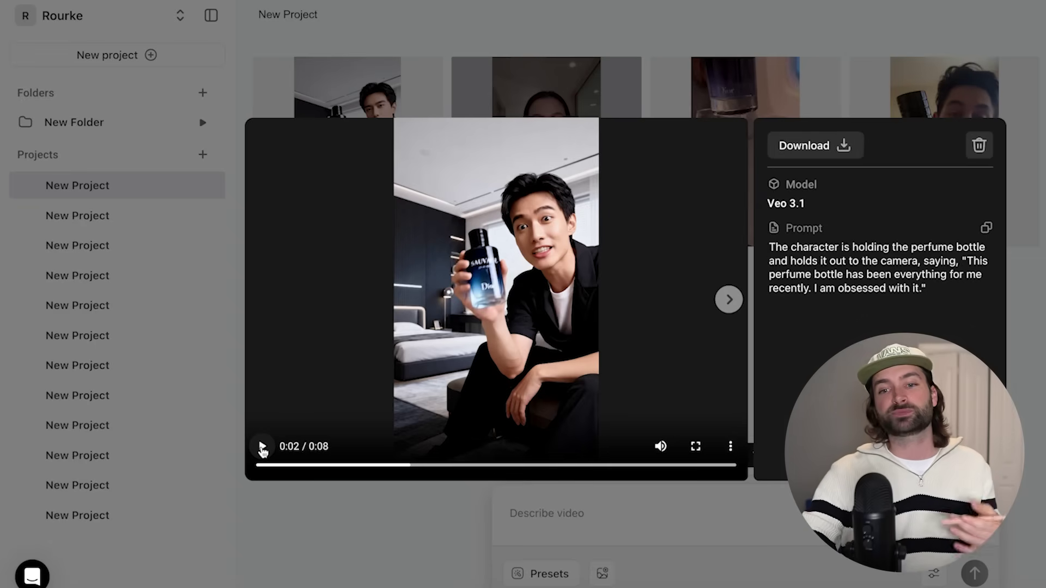
key(Escape)
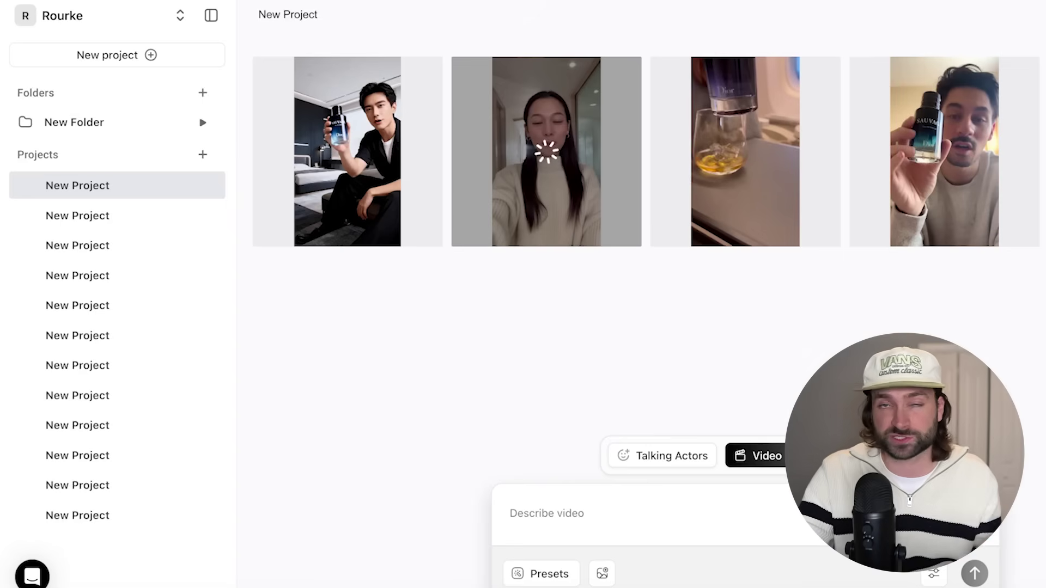
Step: Download the moustached man's Dior Sauvage video and run it through the Upscale tool
key(ctrl+k)
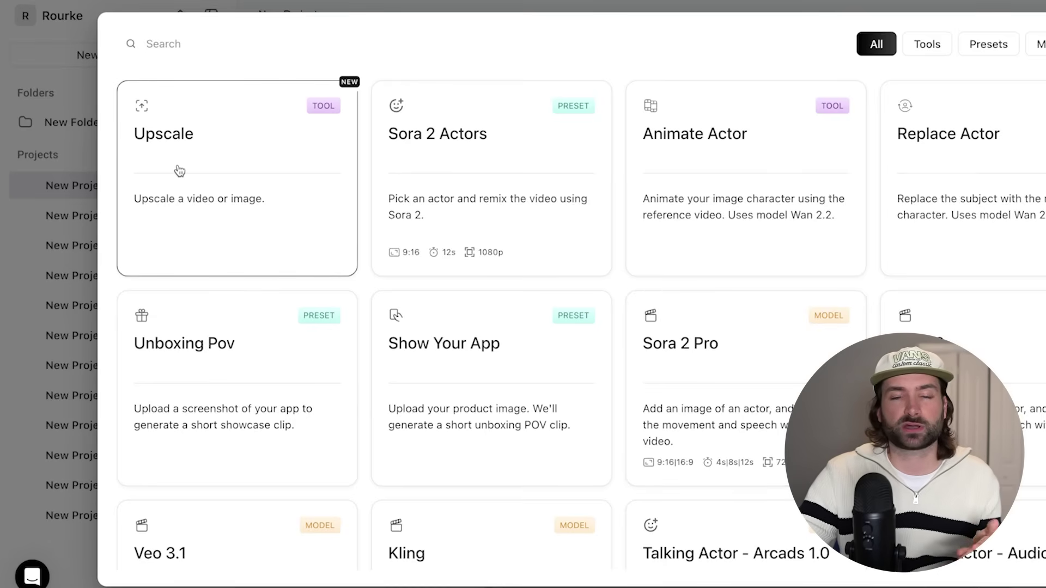
click(233, 162)
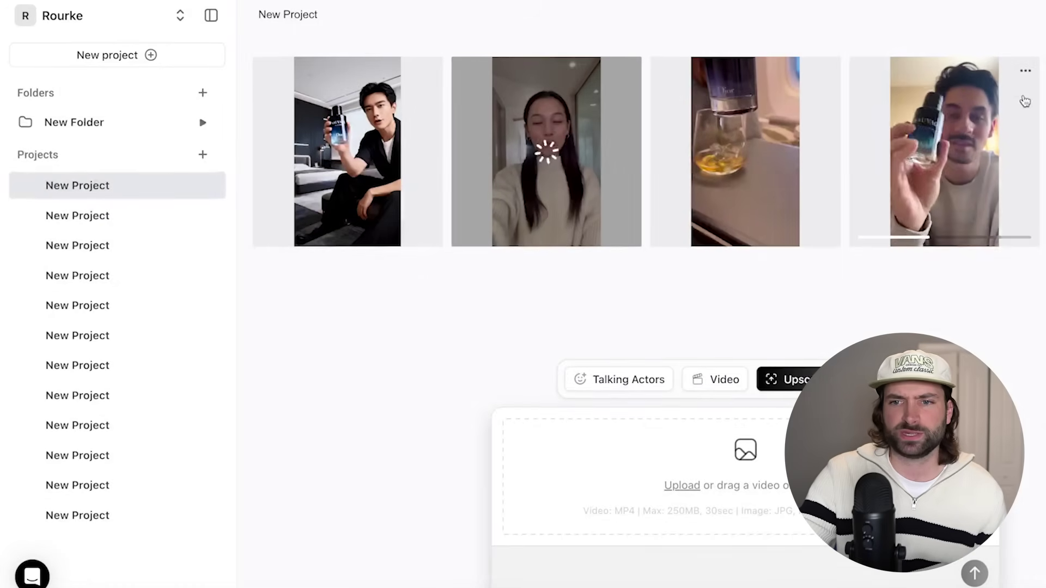
click(1026, 72)
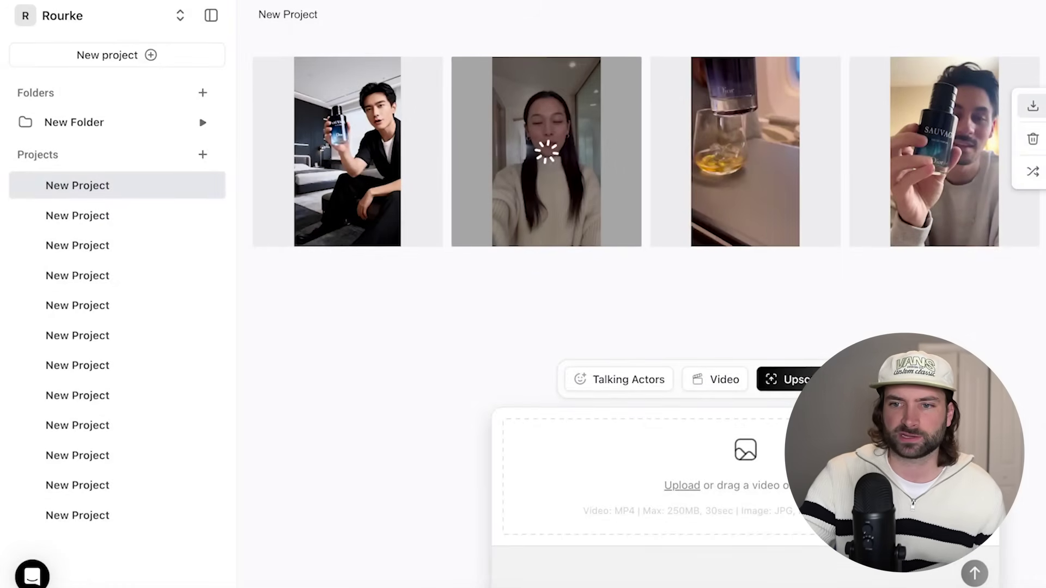
key(Escape)
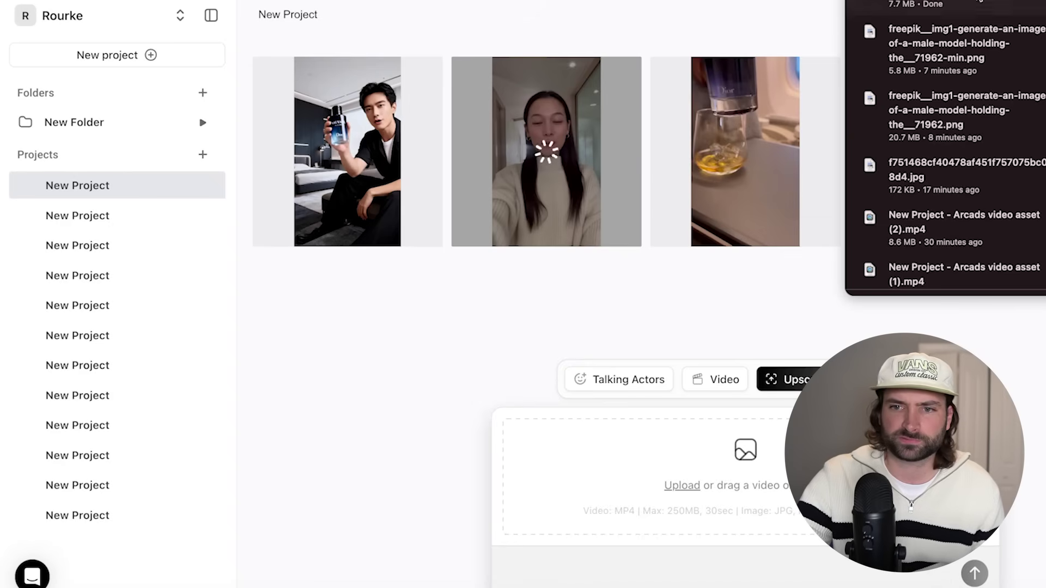
drag(926, 5, 731, 496)
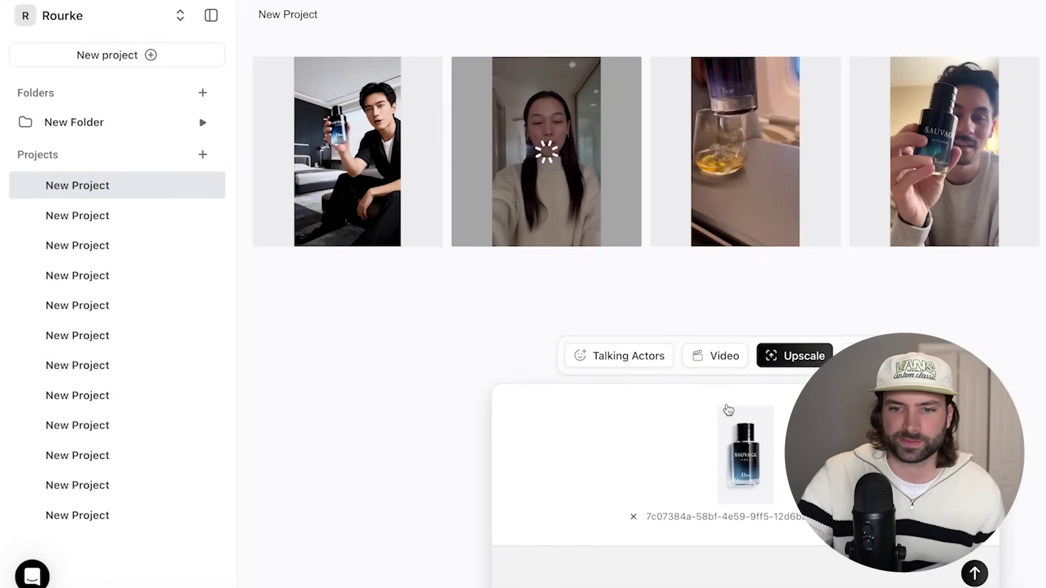
click(975, 574)
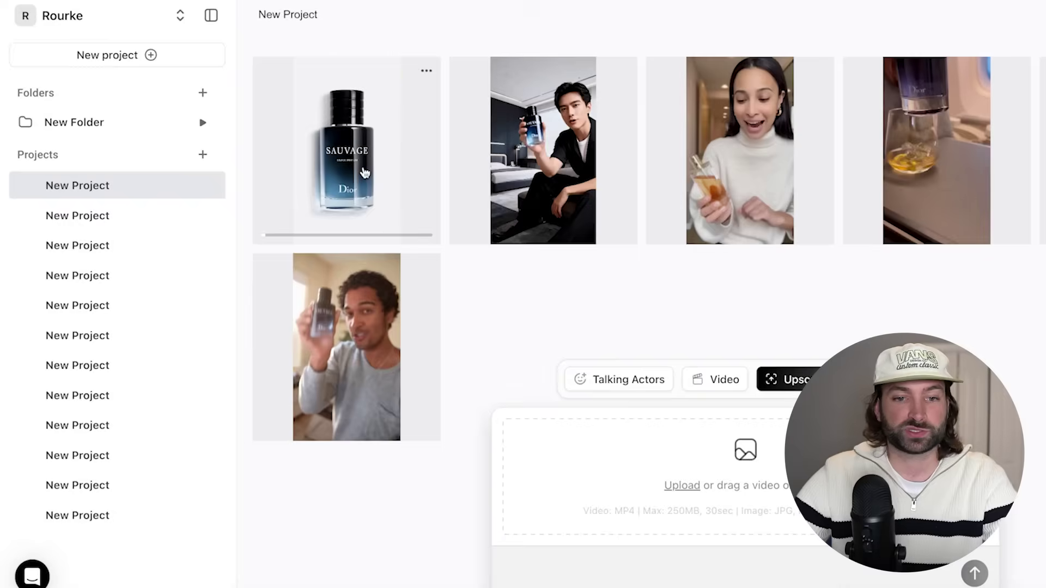
Step: Play the upscaled video of the moustached man to review its quality, and close the preview
click(361, 173)
click(262, 446)
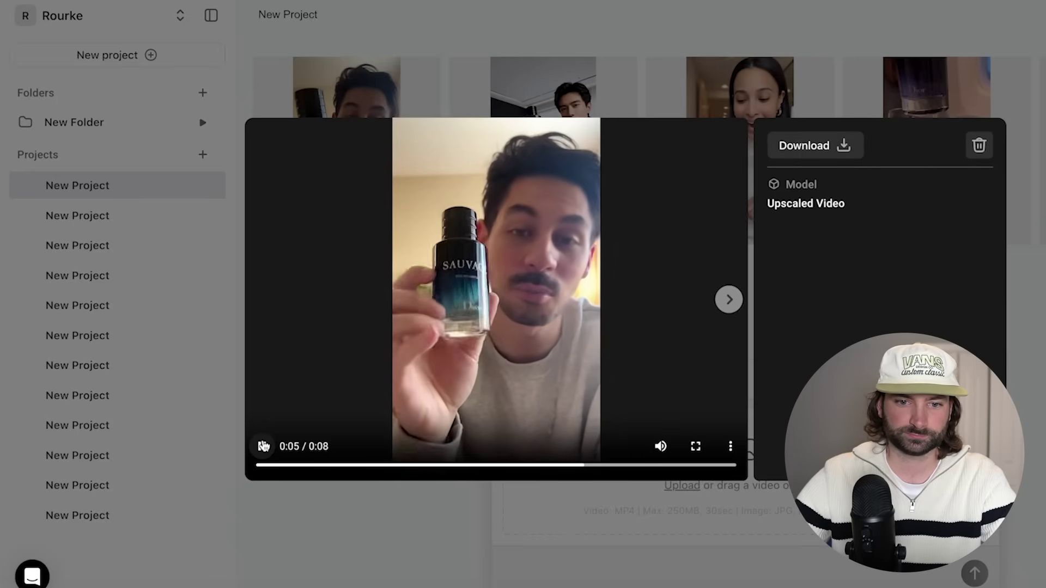
click(263, 446)
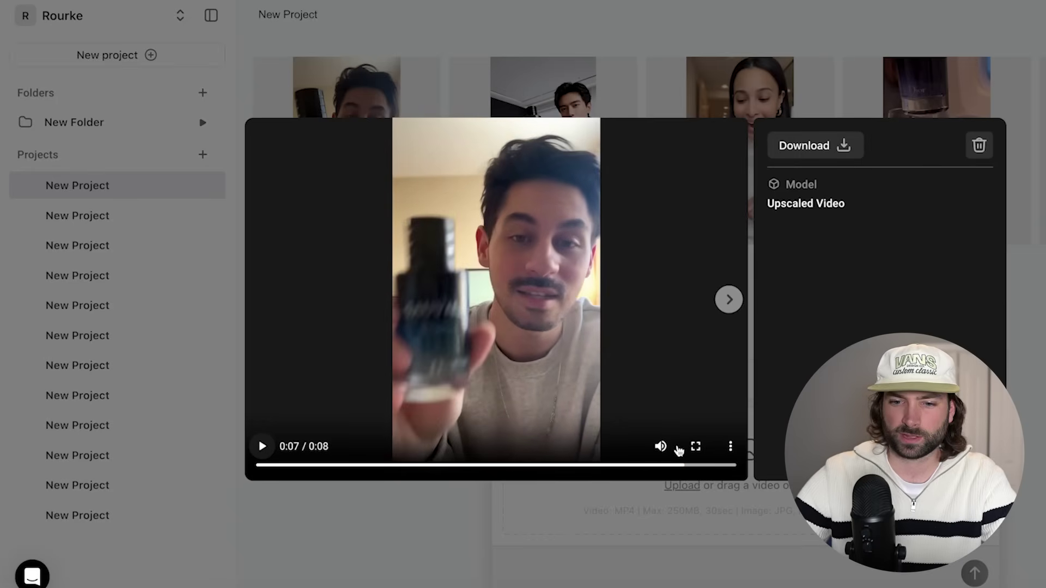
click(731, 446)
click(696, 459)
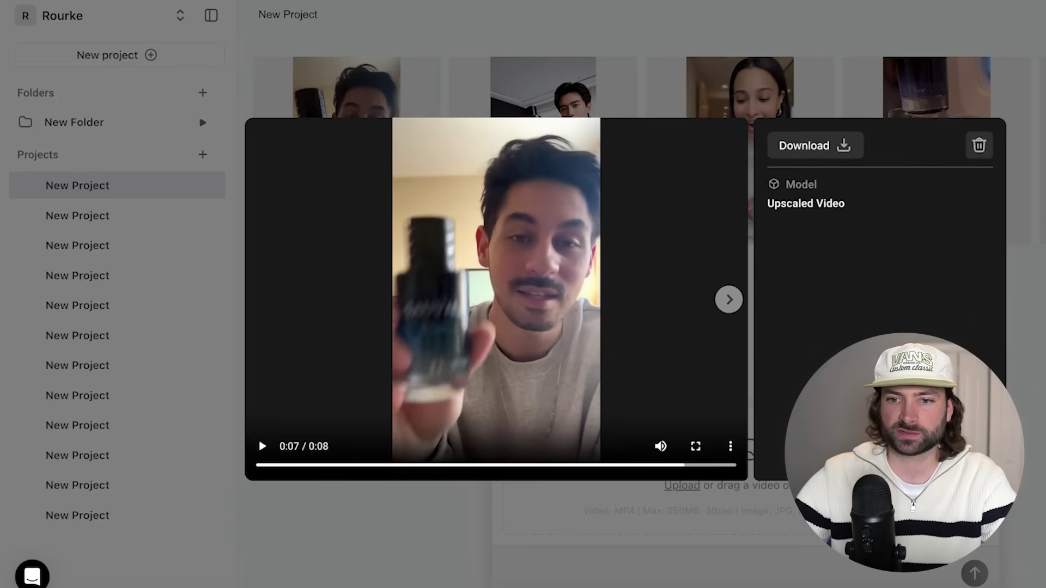
key(Escape)
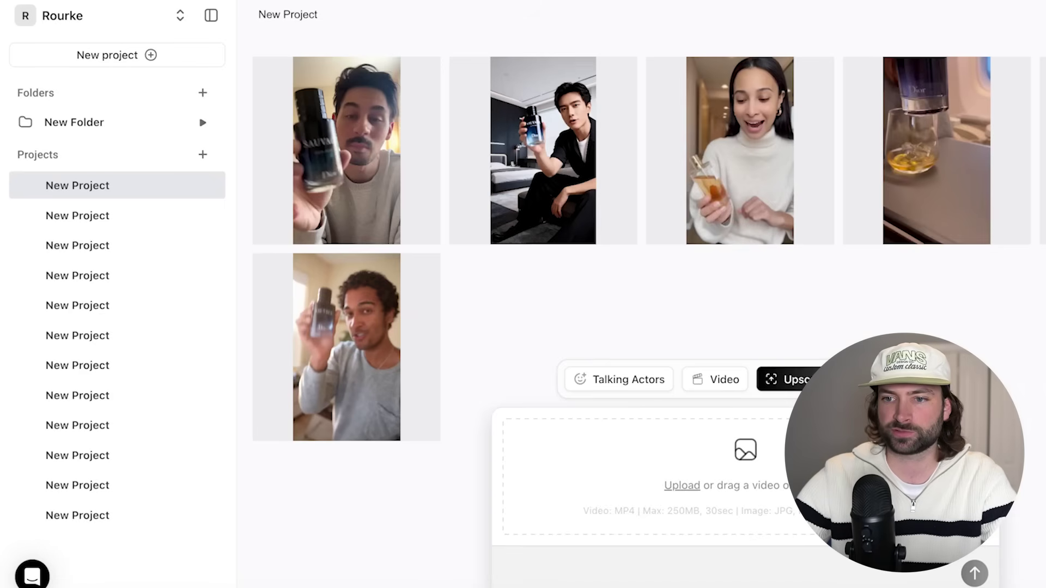